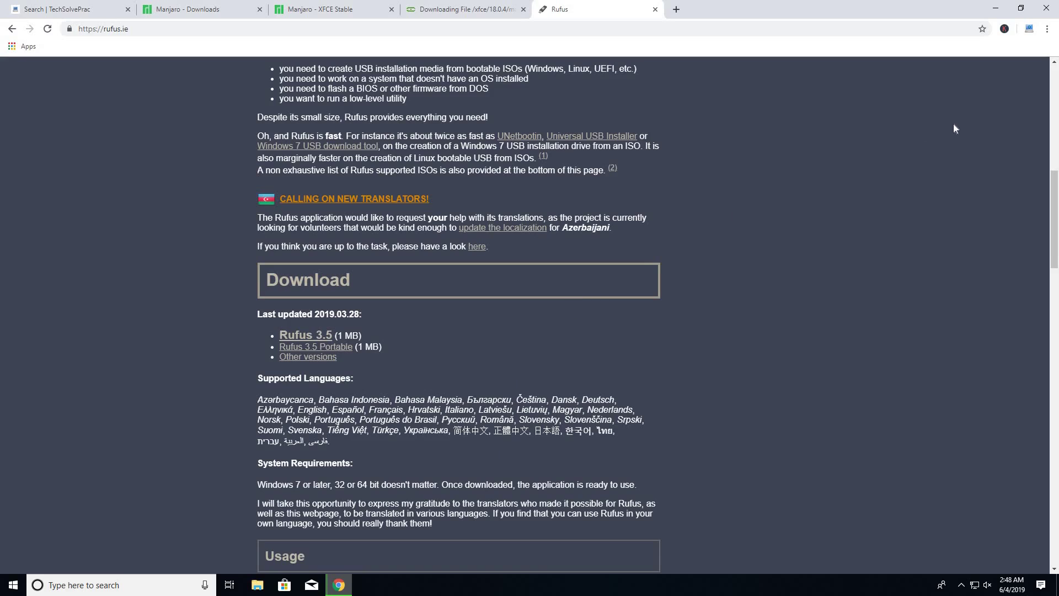
- Close the browser and refresh the desktop
left_click(1044, 14)
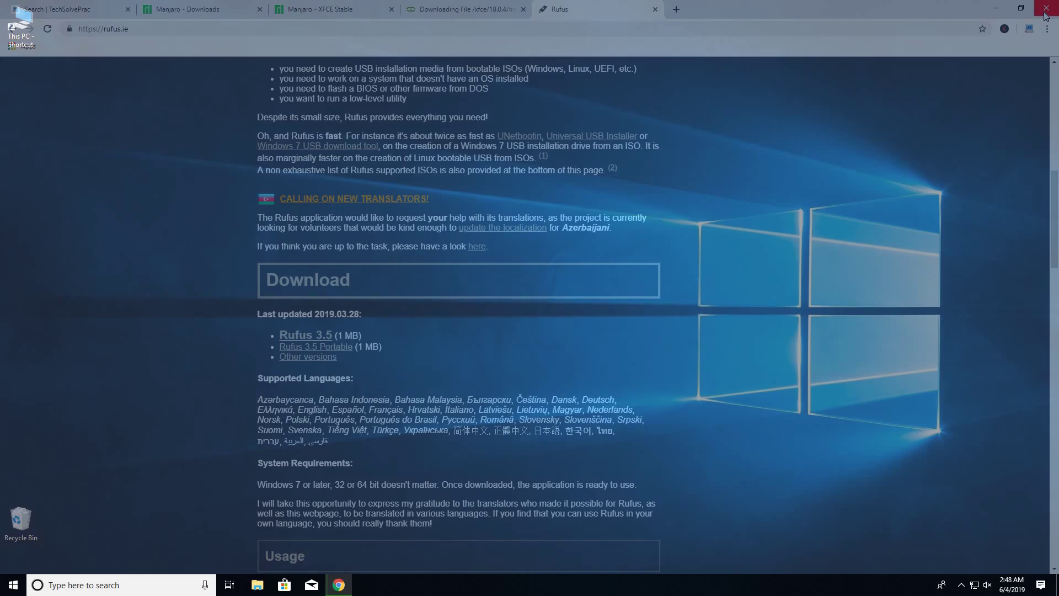
right_click(510, 288)
left_click(541, 321)
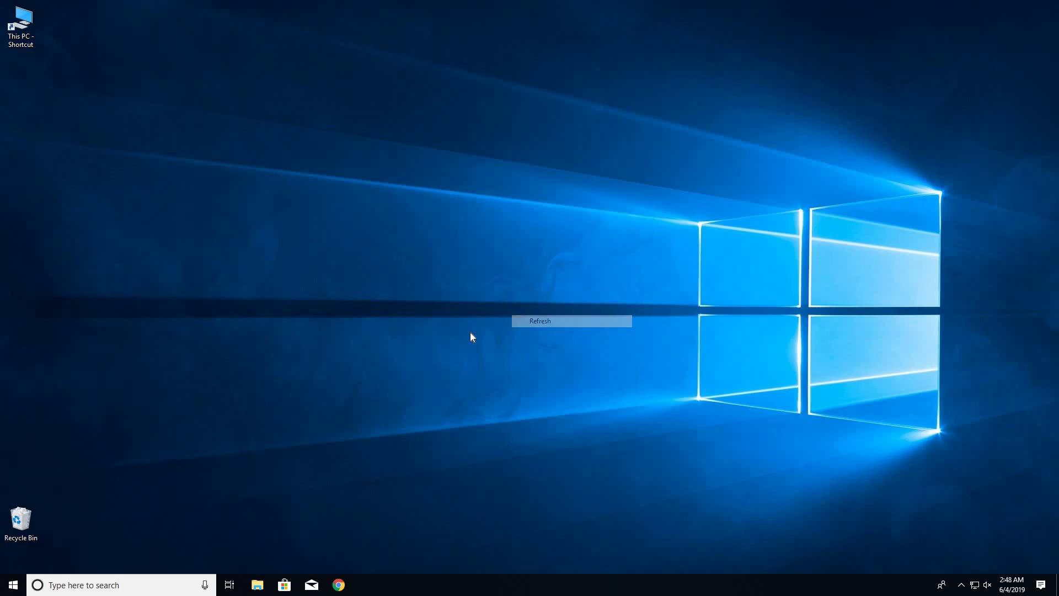
- Launch rufus-3.5 from the Downloads folder, close the folder window and bring Rufus to the front
left_click(257, 585)
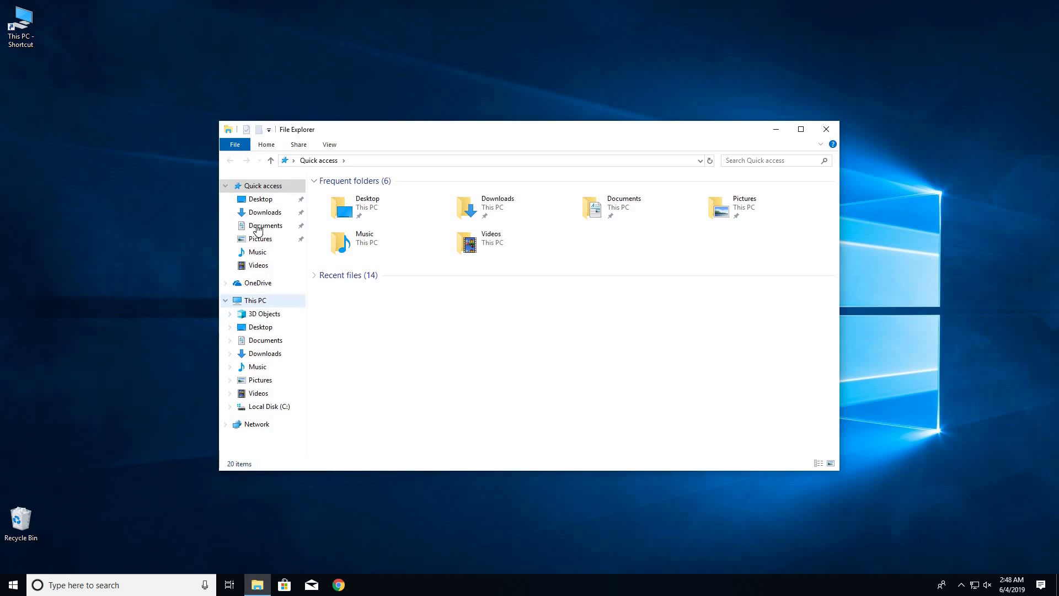
left_click(260, 214)
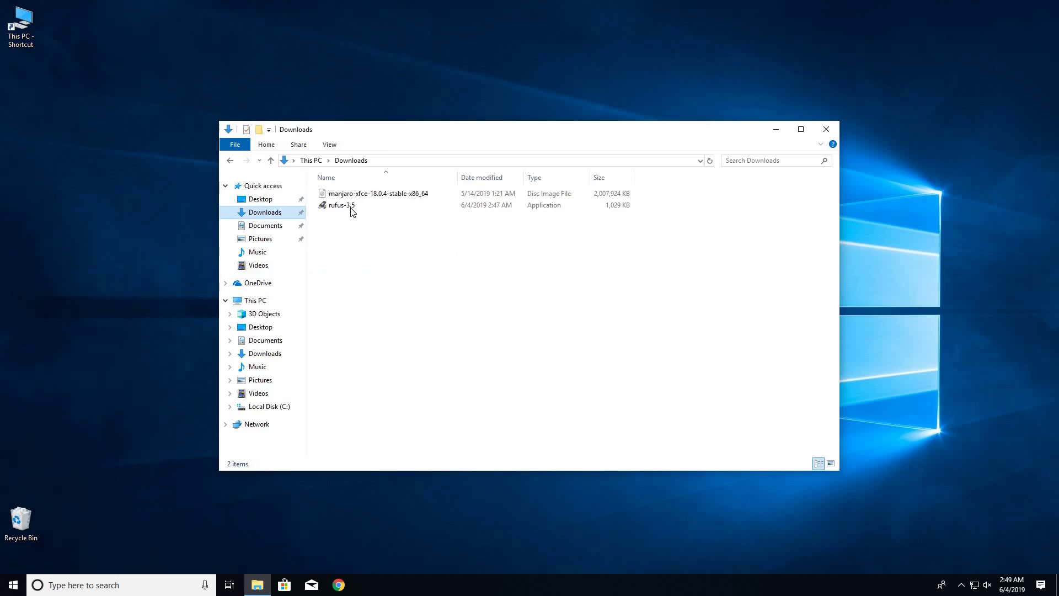
left_click(356, 194)
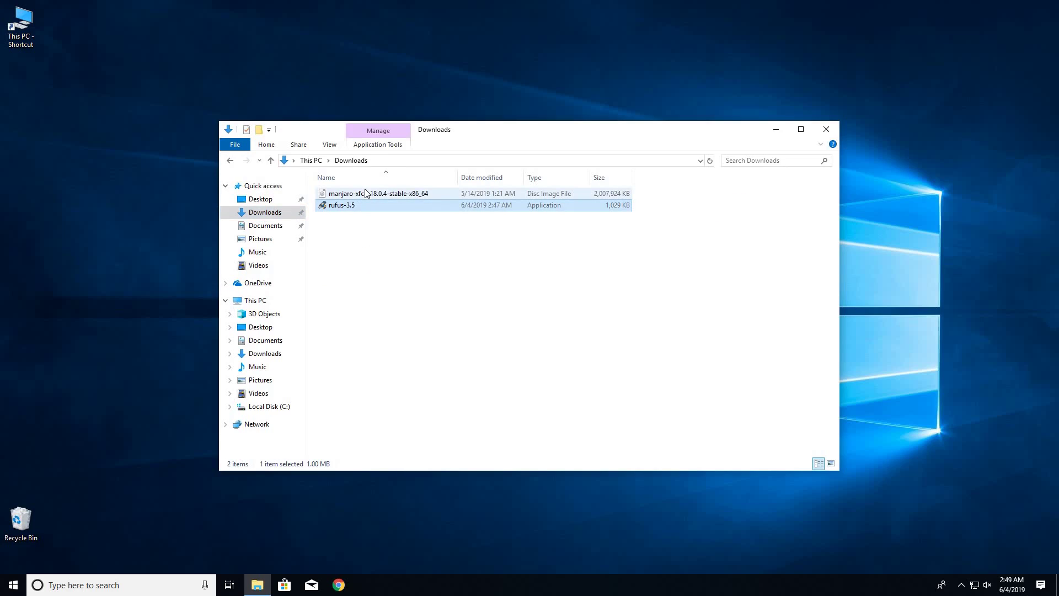
double_click(342, 206)
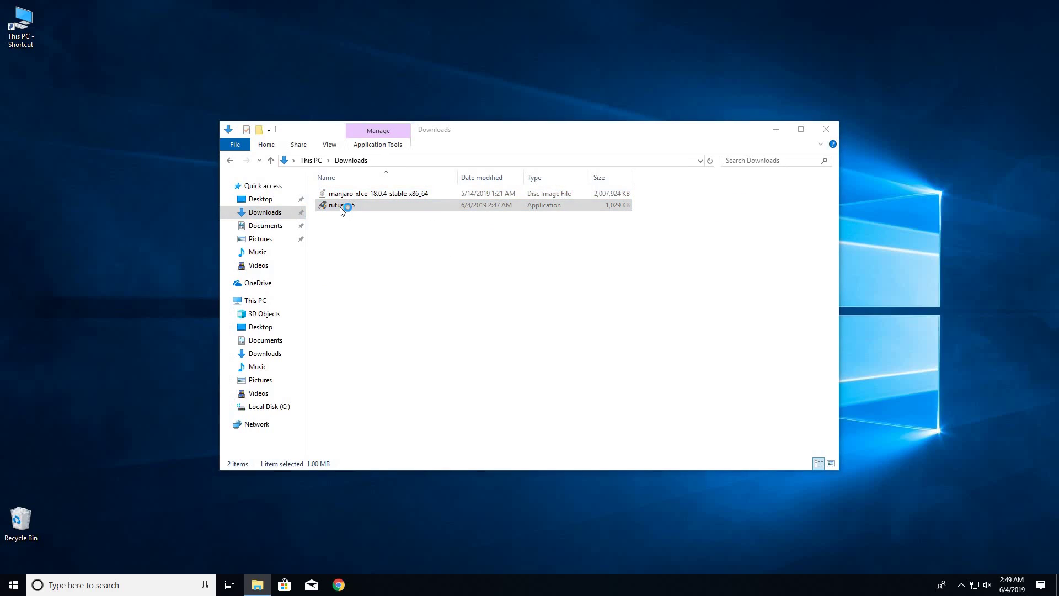
key("super+Down")
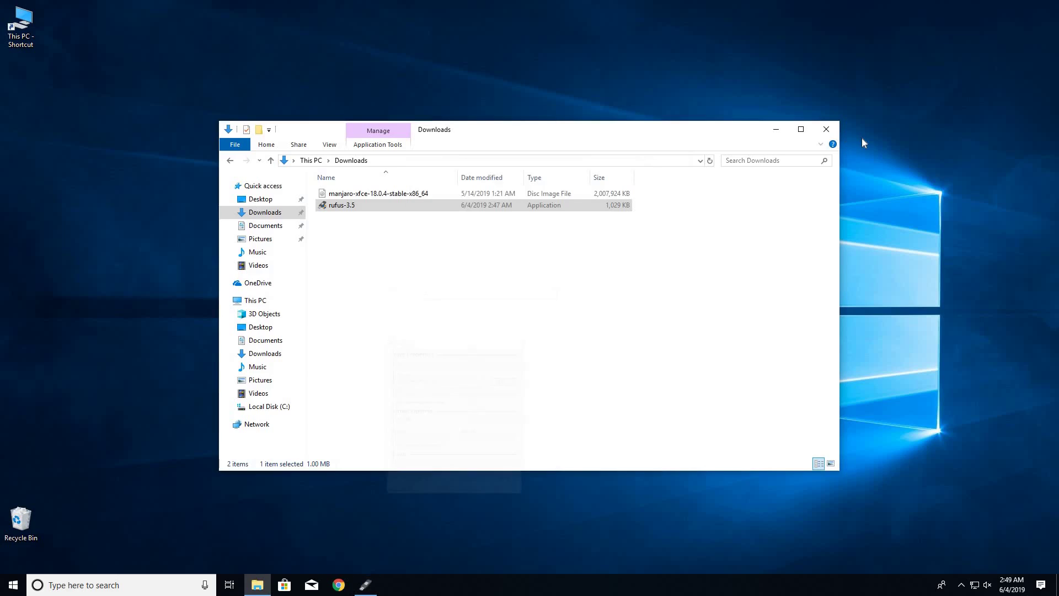
left_click(826, 130)
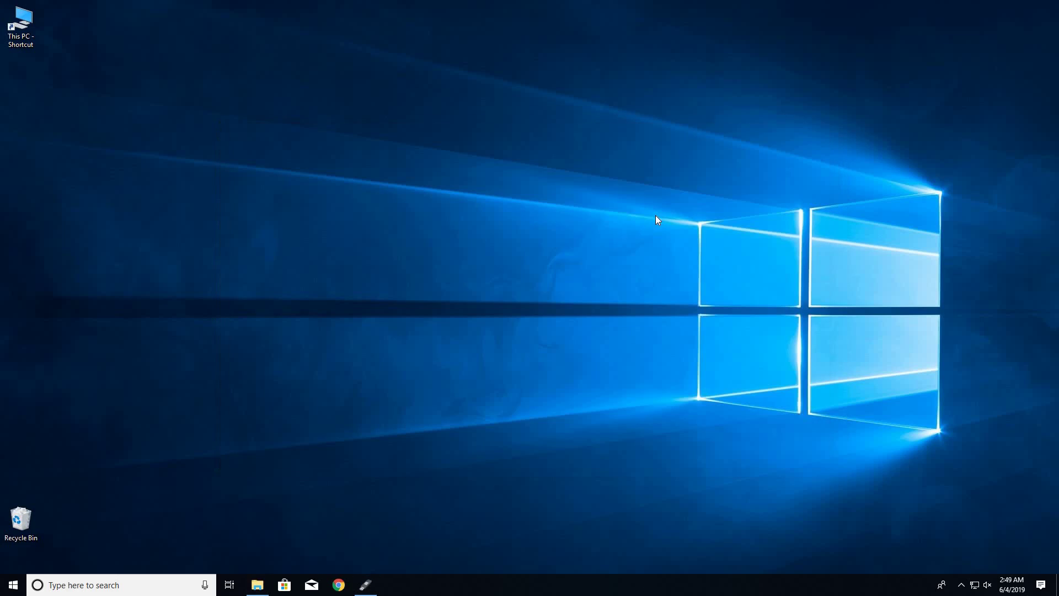
left_click(365, 585)
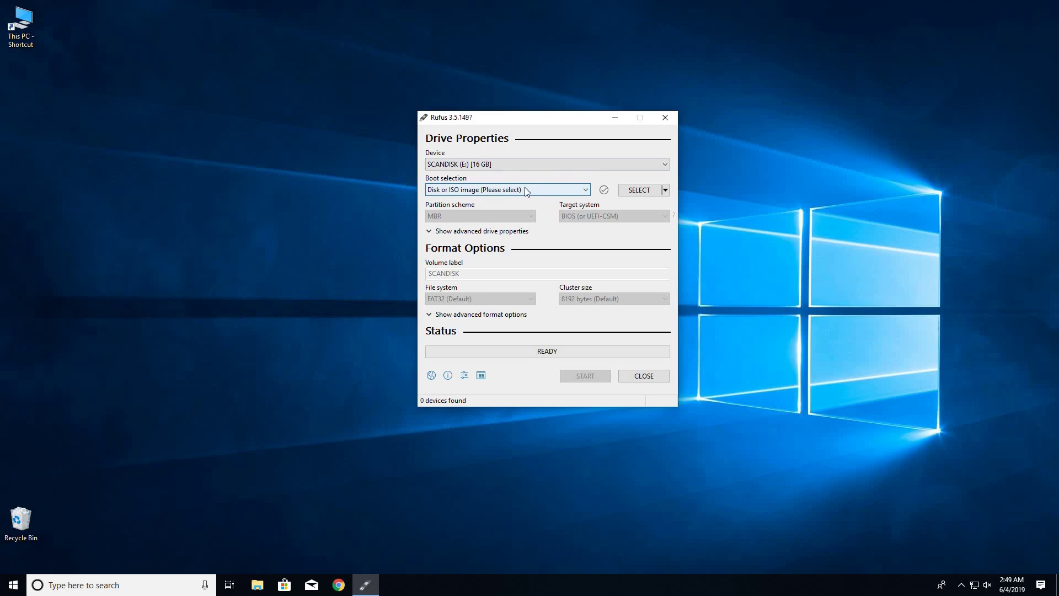
- Load manjaro-xfce-18.0.4-stable-x86_64 from the Downloads folder as the boot image
left_click(665, 190)
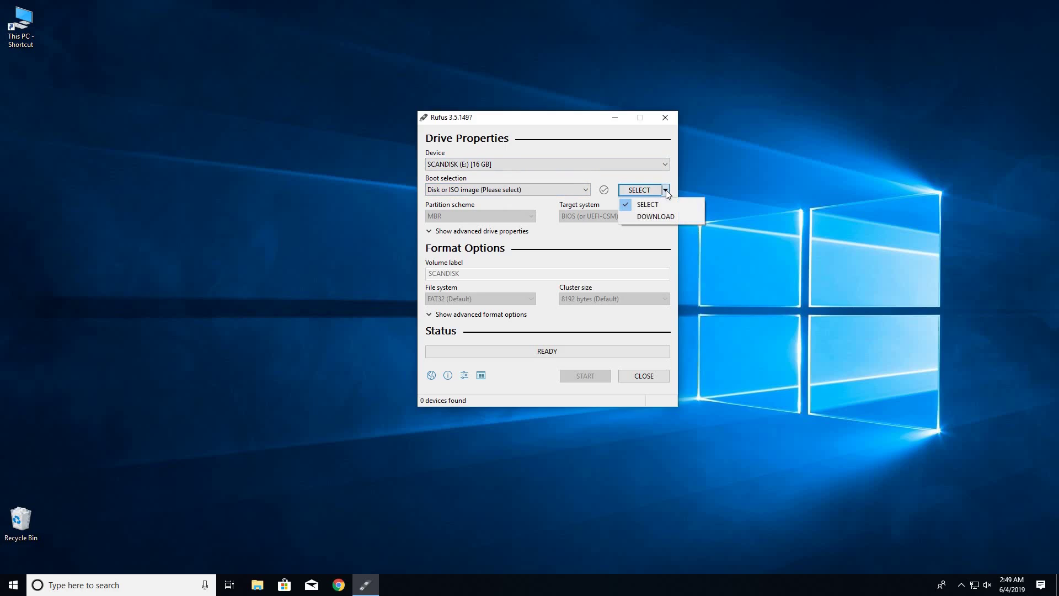
left_click(604, 193)
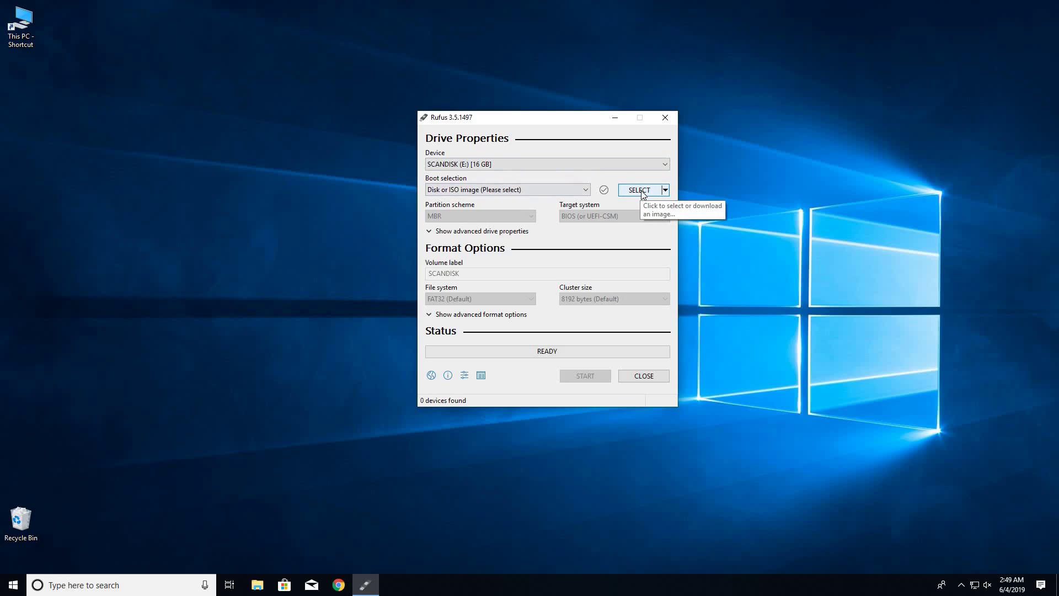
left_click(640, 190)
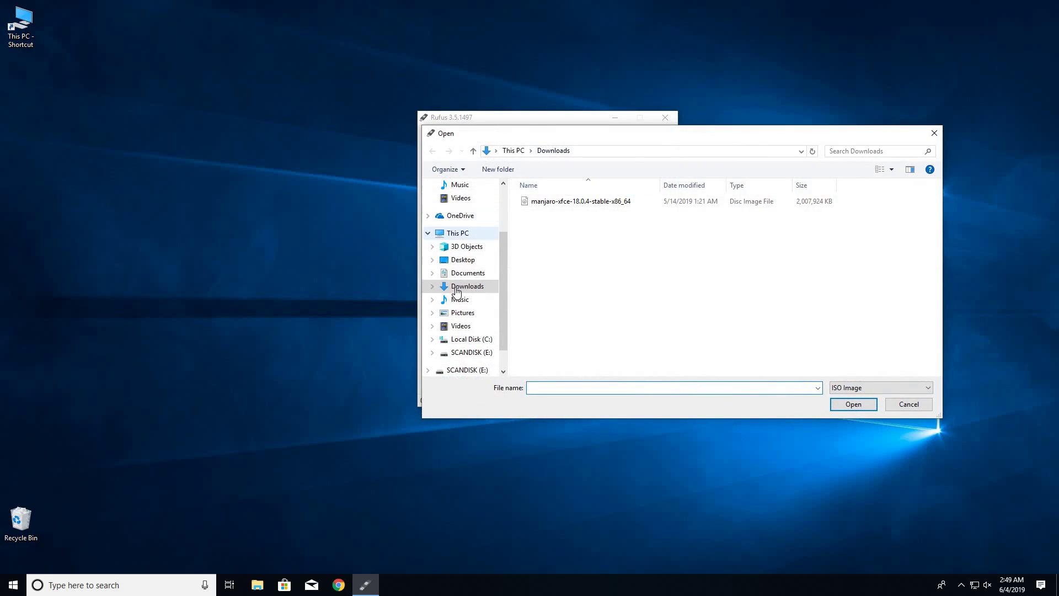
left_click(569, 202)
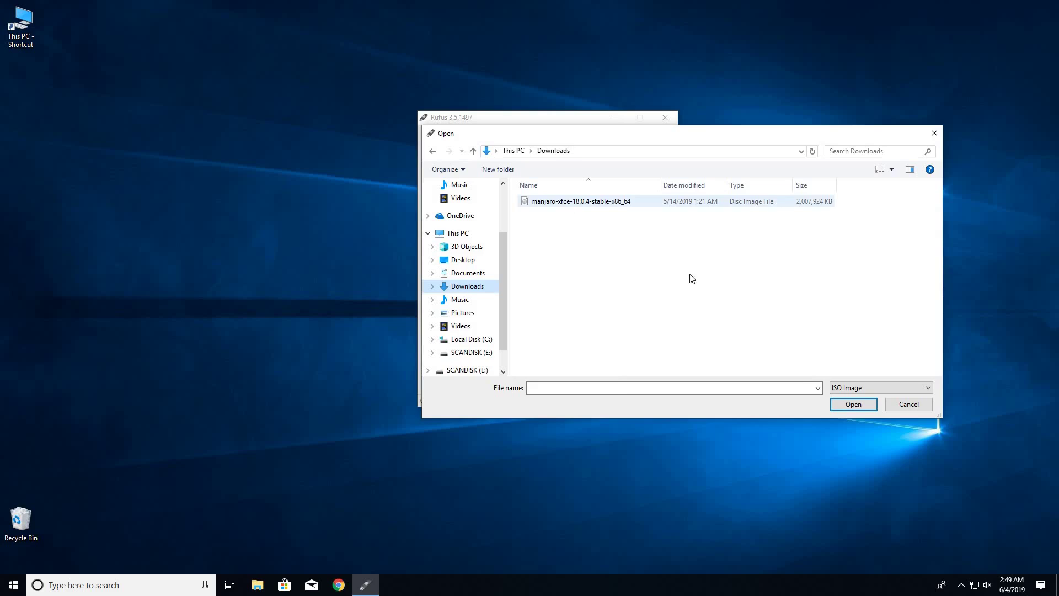
left_click(853, 405)
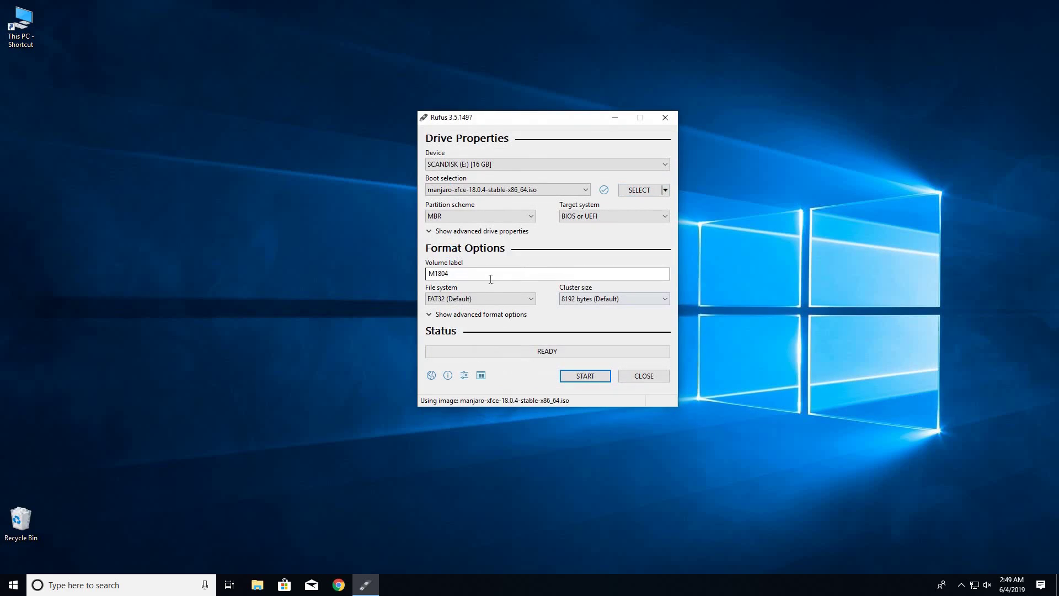
- Label the volume "Manjaro Flash Drive" and write the image to the SCANDISK drive in ISO Image mode, accepting the Grub download and data erasure
double_click(498, 274)
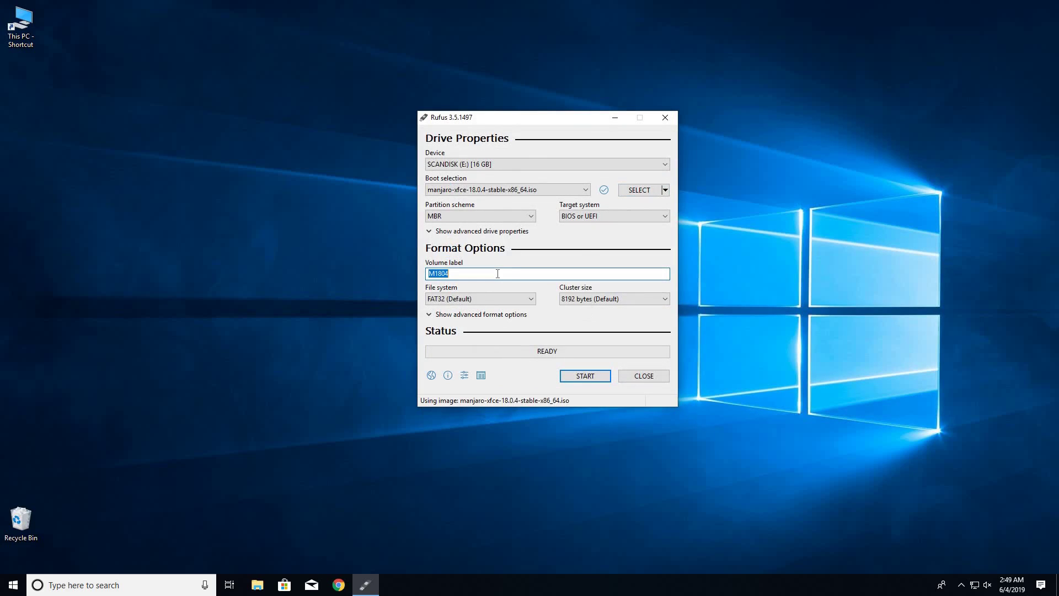
type("Manjaro Flash Drive")
left_click(587, 376)
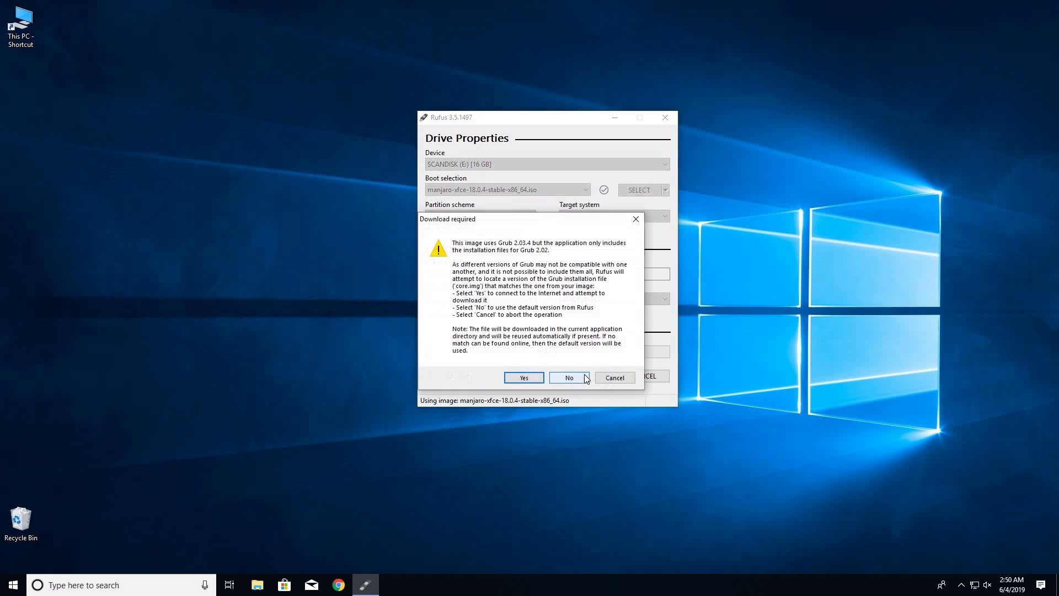
left_click(524, 379)
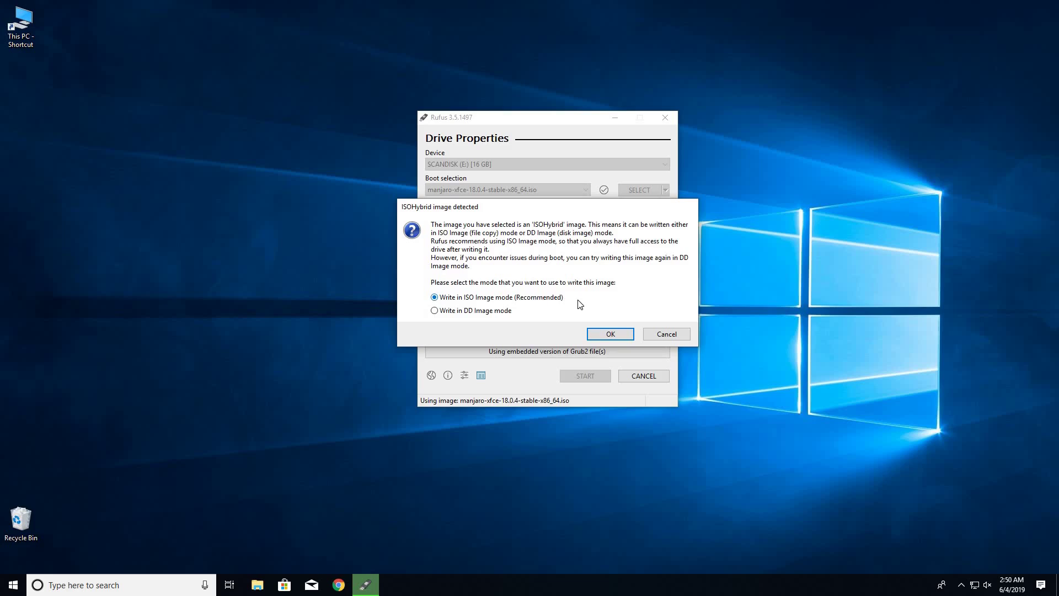
left_click(606, 338)
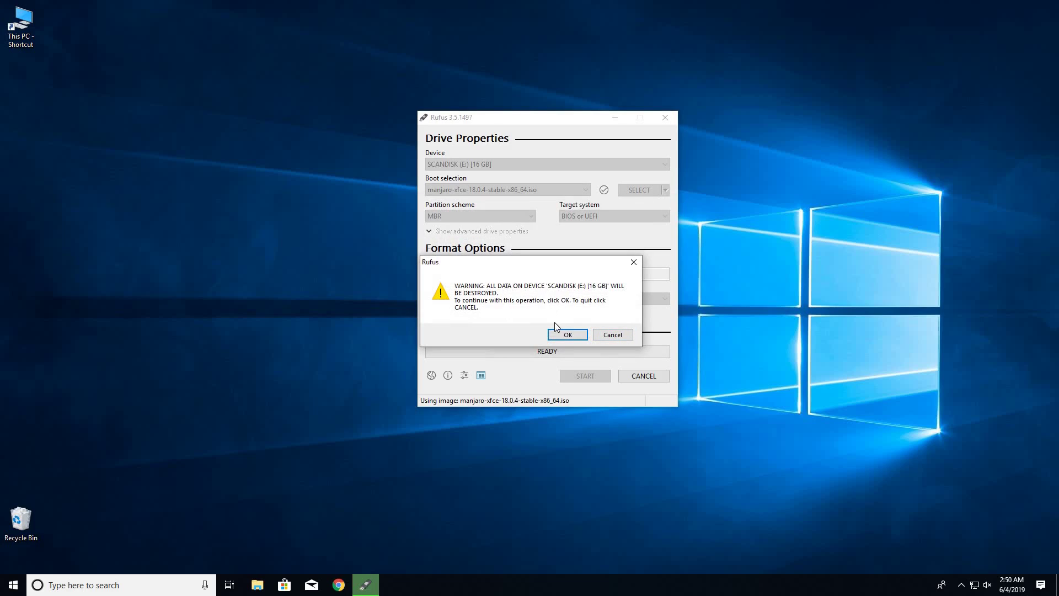
left_click(567, 334)
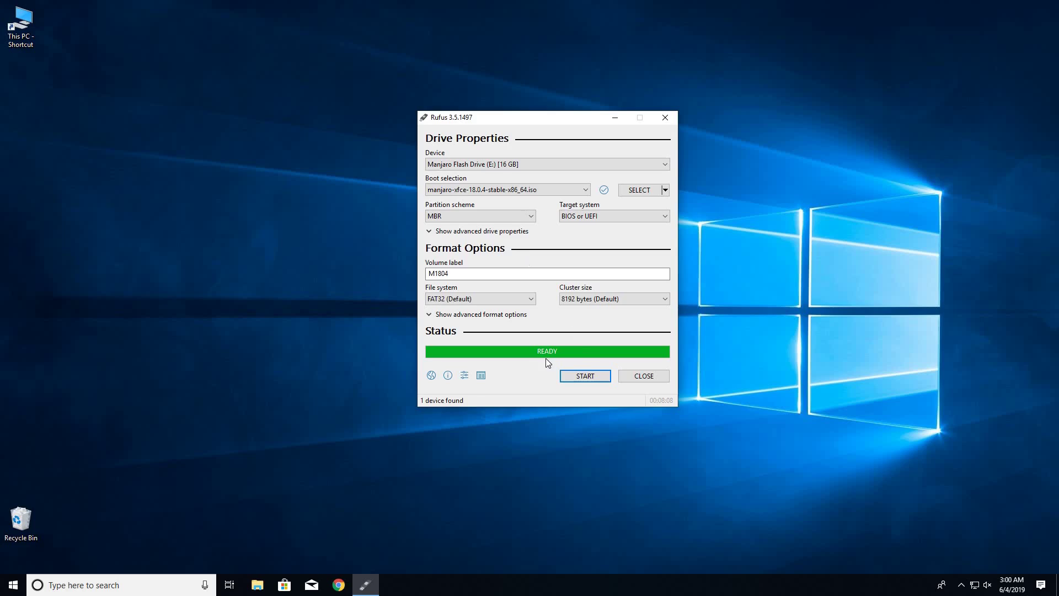
- Close Rufus and refresh the desktop
left_click(643, 376)
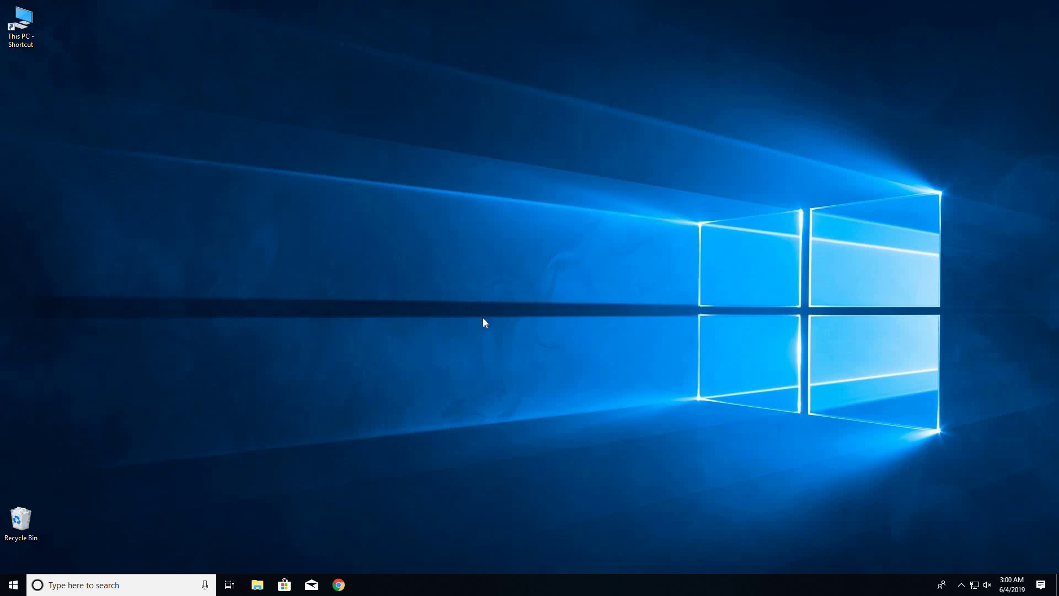
right_click(462, 301)
left_click(485, 333)
- Examine the files on the MANJARO FLA (E:) drive in File Explorer and return to This PC
left_click(262, 591)
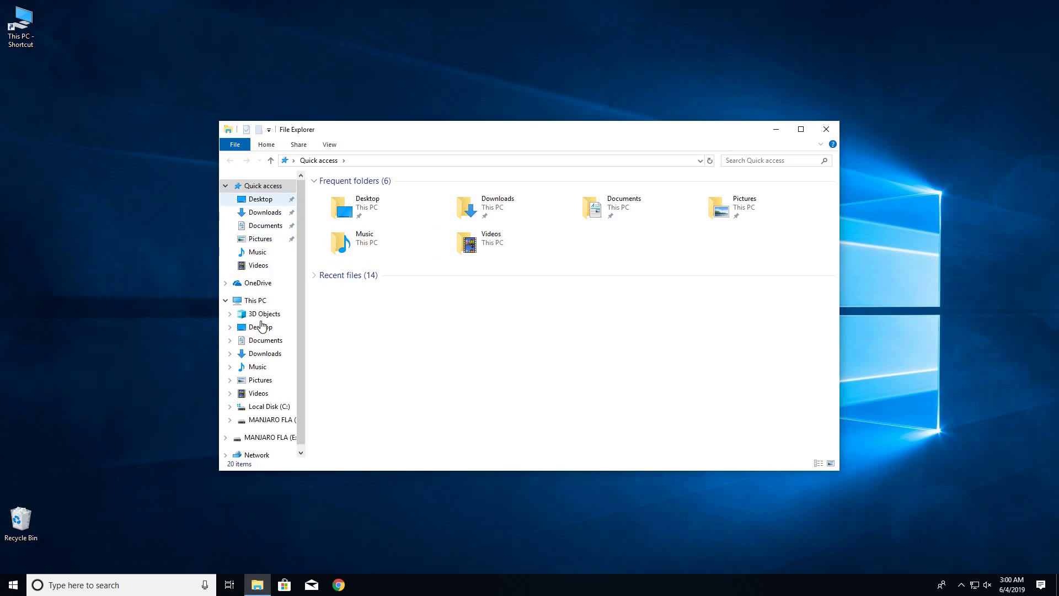
left_click(256, 300)
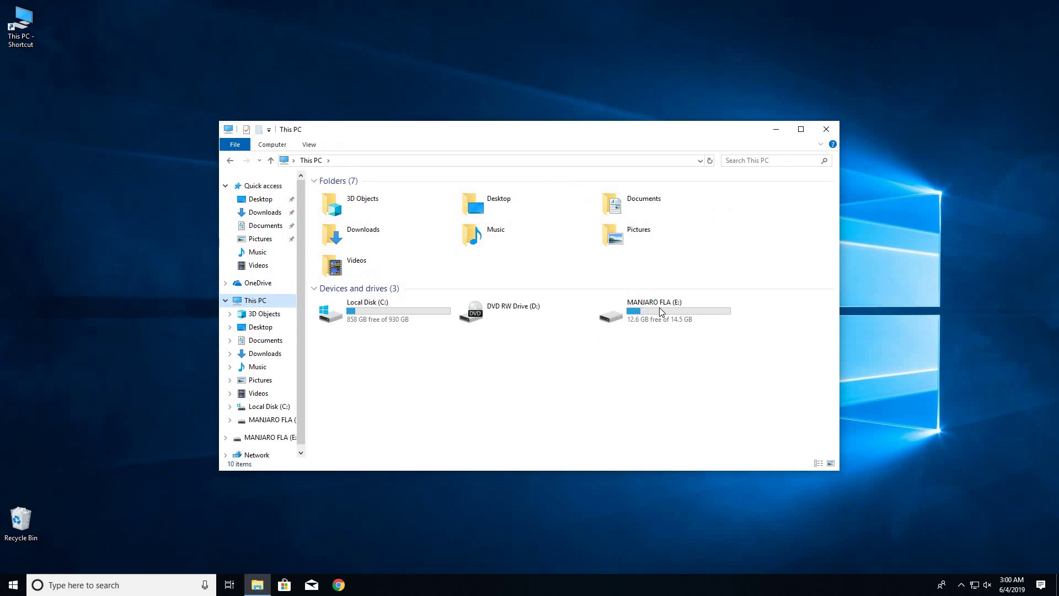
left_click(663, 320)
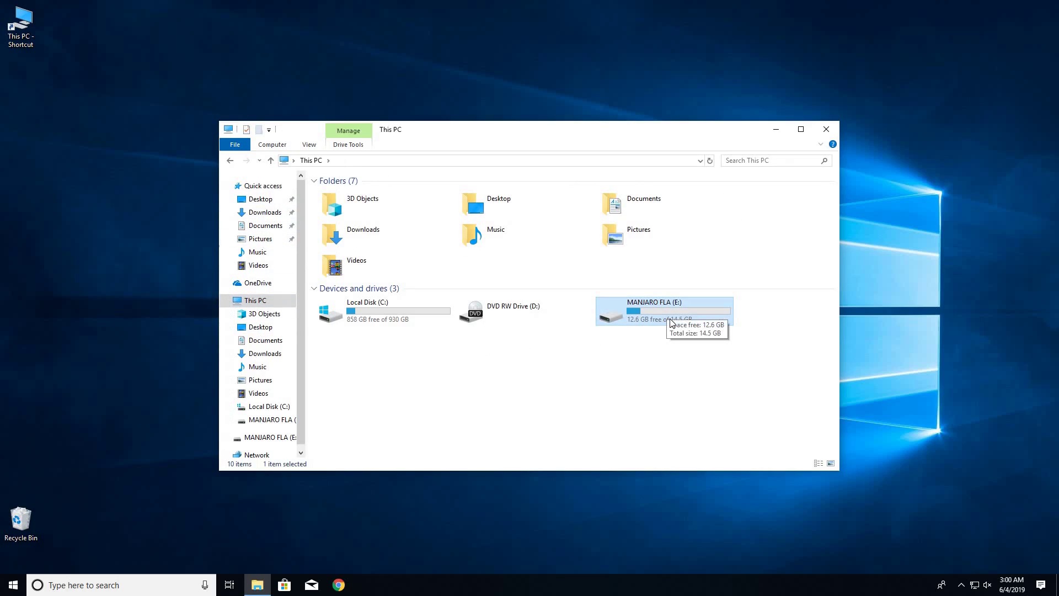
double_click(663, 320)
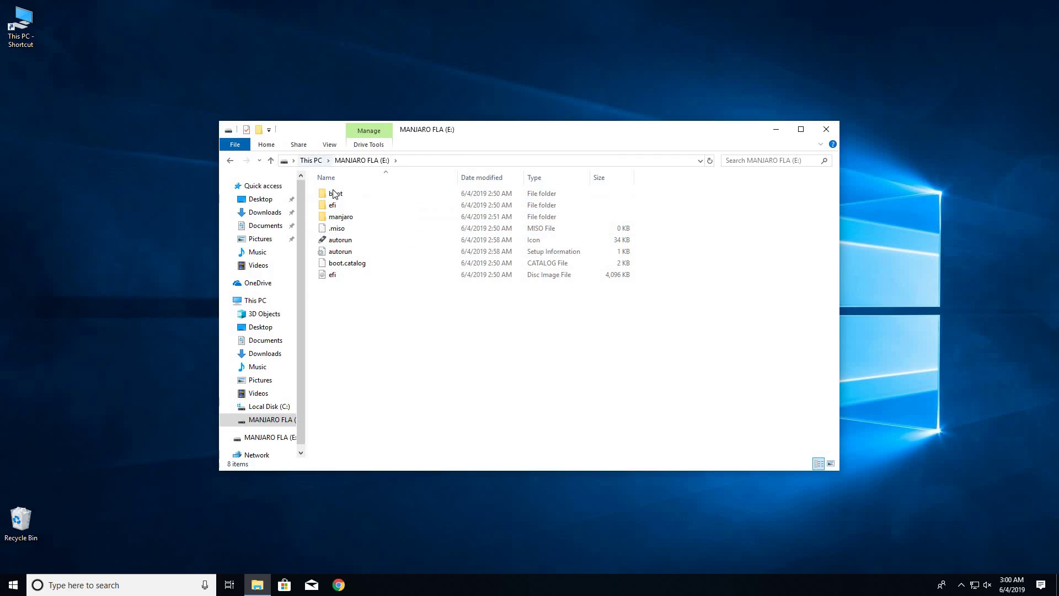
left_click(310, 160)
- Inspect the properties of the empty USB Drive (F:) and dismiss them without changes
left_click(602, 421)
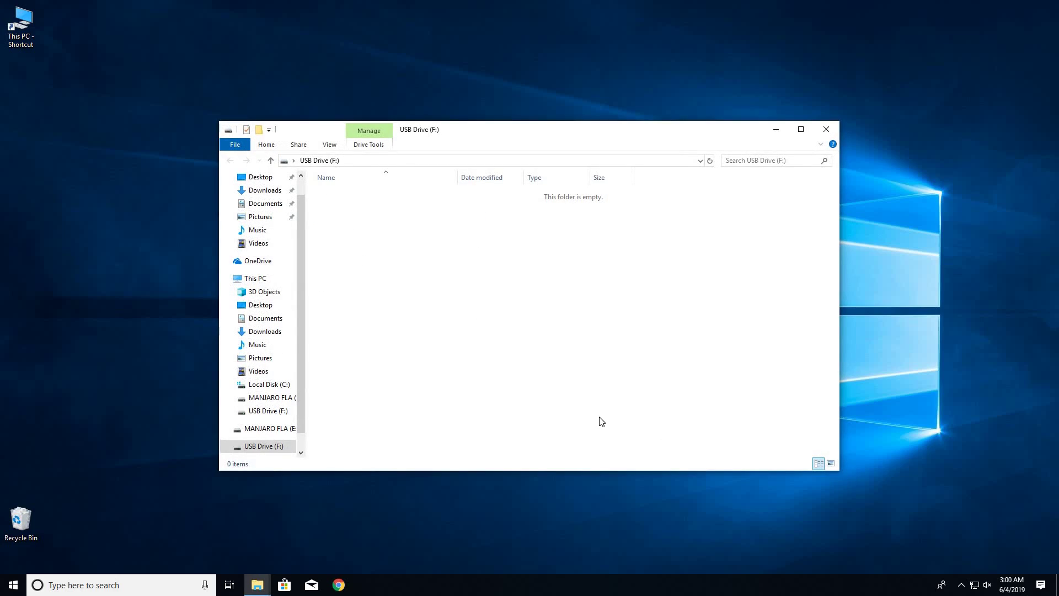
right_click(472, 263)
left_click(512, 406)
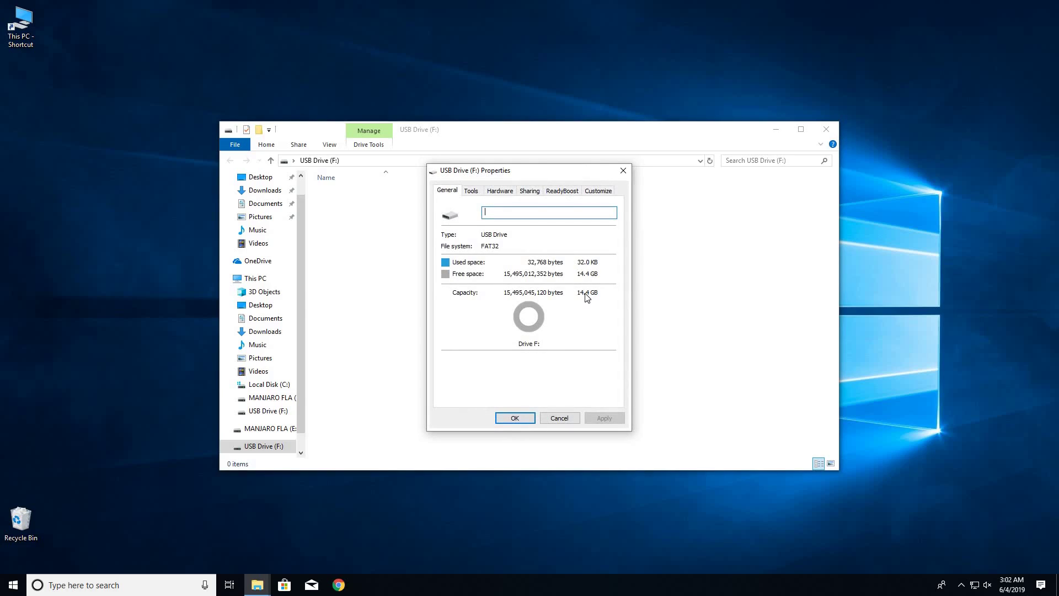
left_click(566, 419)
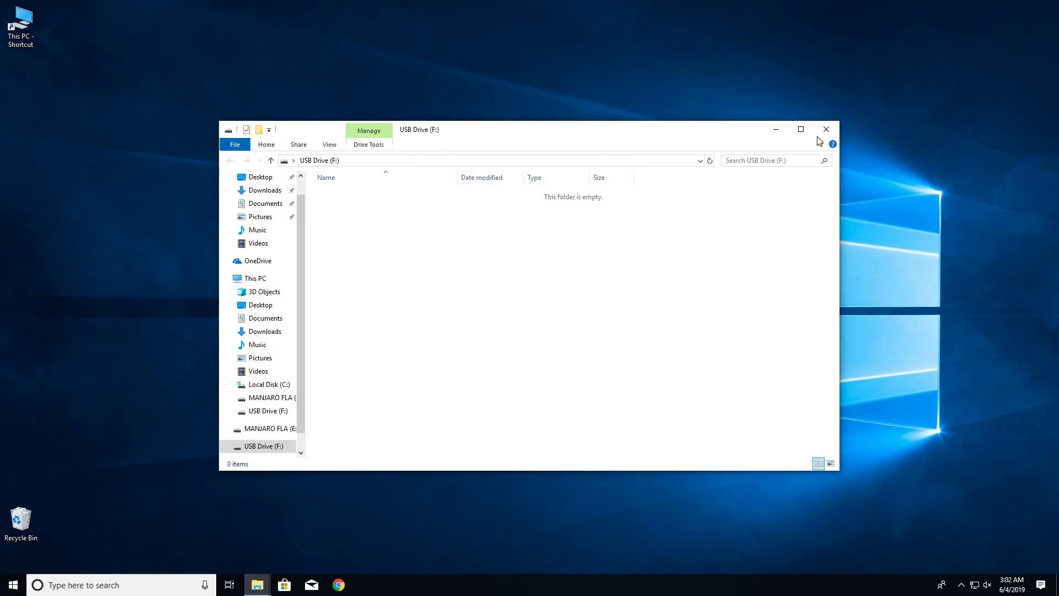
- Check the USB Drive (F:) entry among the drives in This PC, and close File Explorer
key("alt+Up")
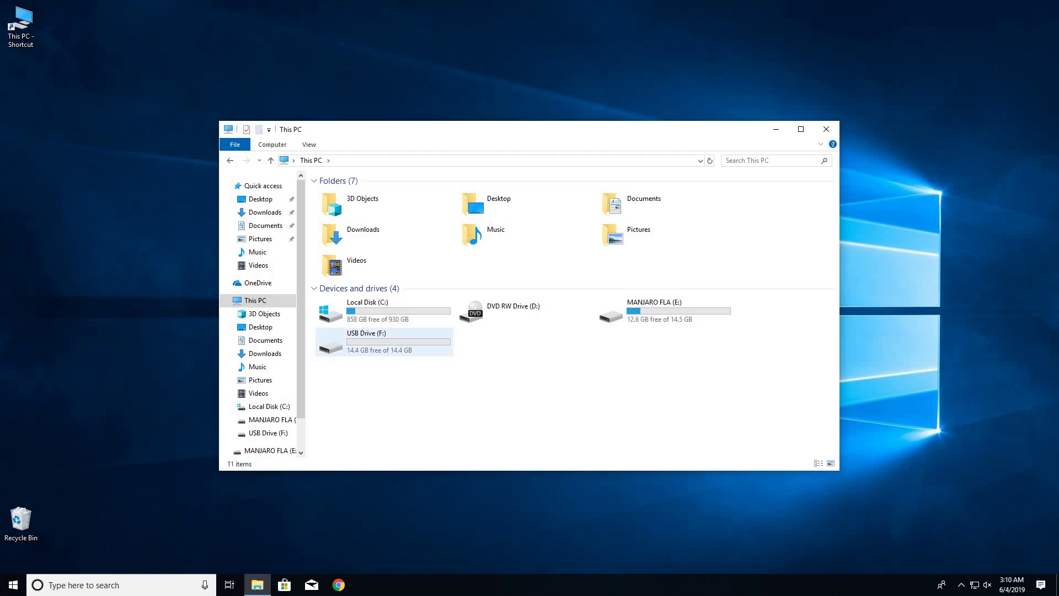
left_click(405, 343)
key("alt+F4")
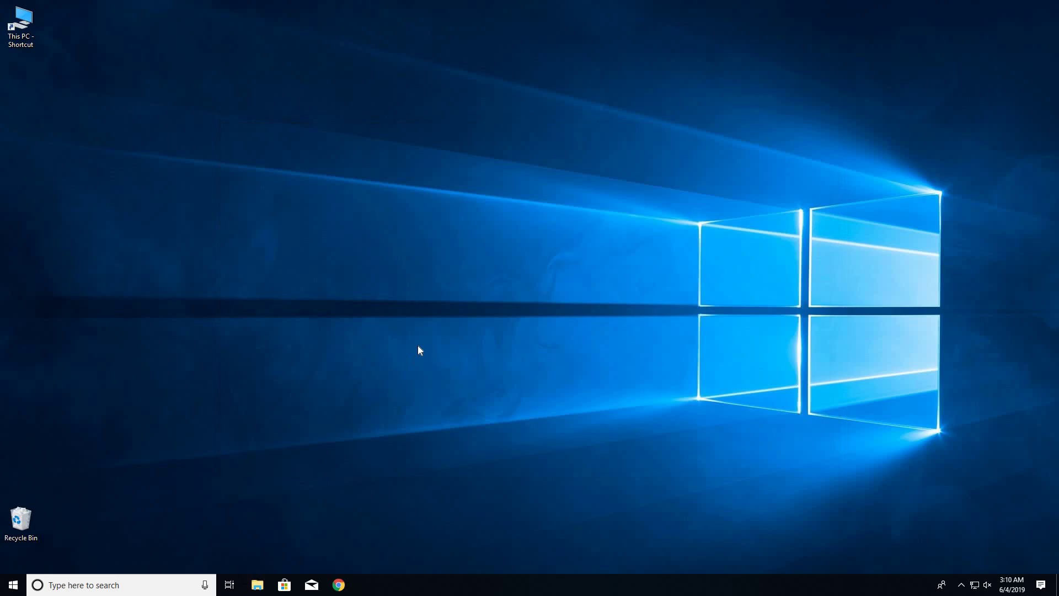
- Restart the computer from Windows to reach the HP Computer Setup
left_click(14, 584)
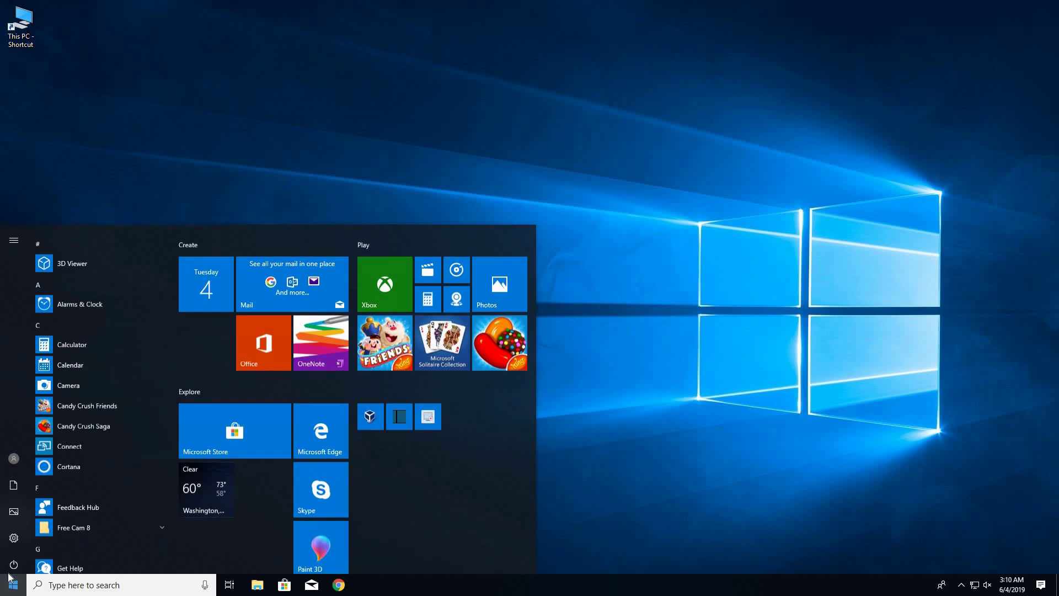
left_click(13, 559)
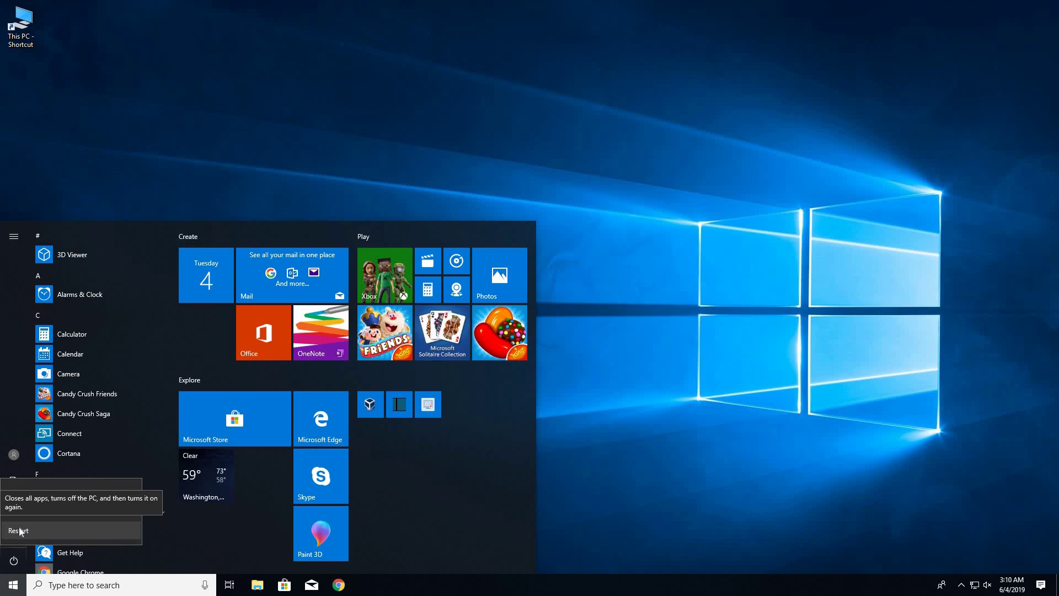
left_click(20, 531)
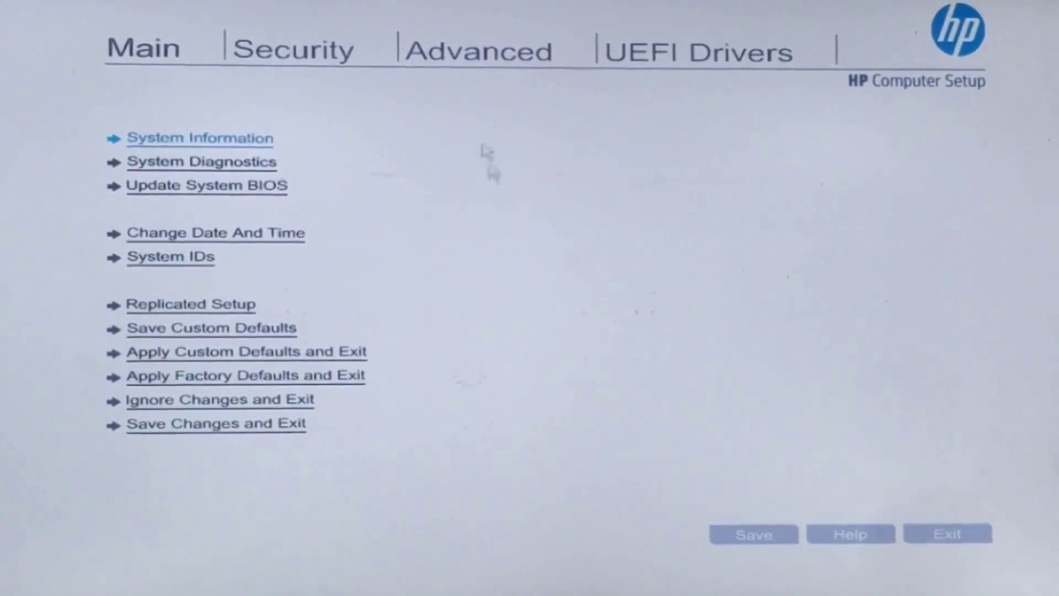
- Enable USB Storage Boot in the advanced Boot Options of the HP Computer Setup
left_click(461, 62)
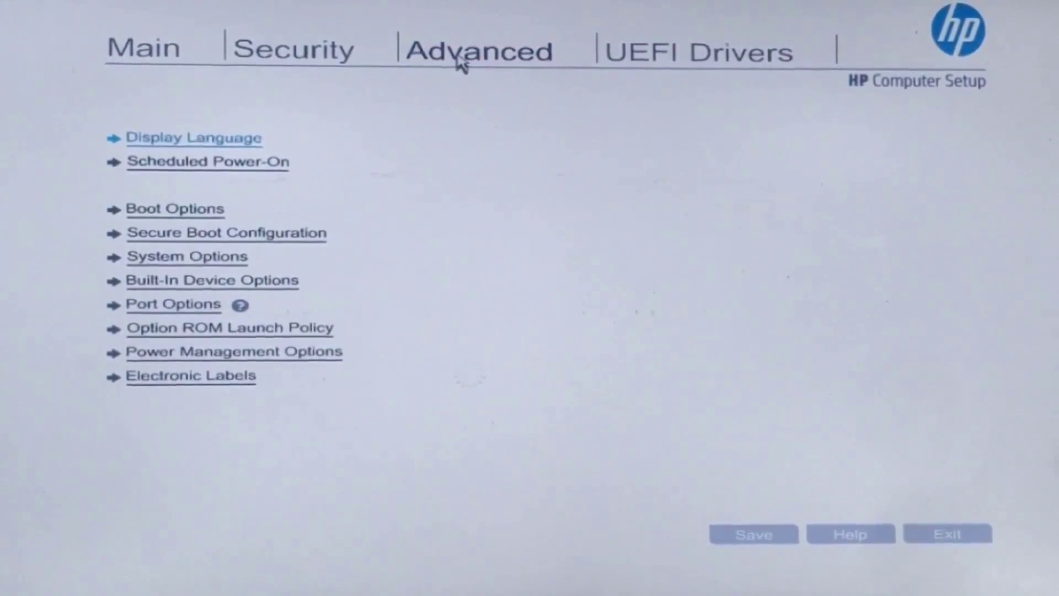
left_click(203, 214)
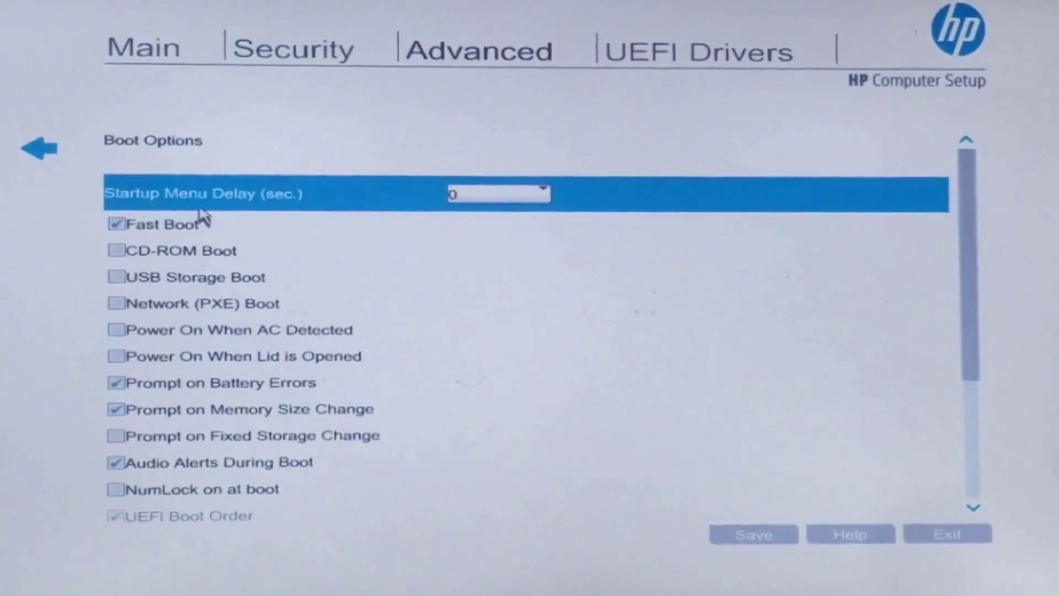
left_click(117, 278)
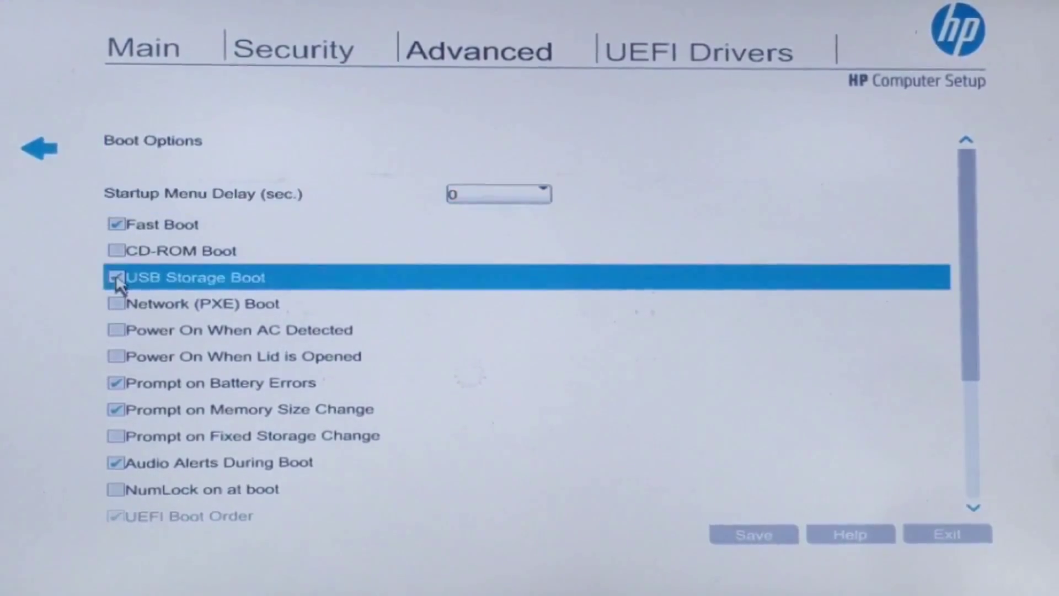
- Save the changed boot options and exit the HP Computer Setup, confirming the saving of changes
left_click(750, 536)
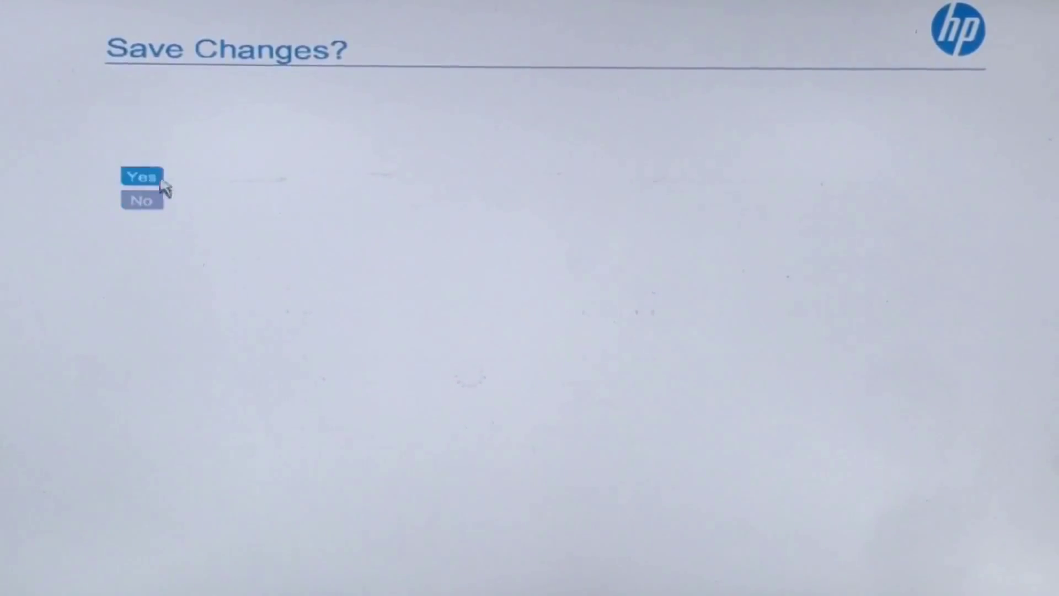
left_click(143, 177)
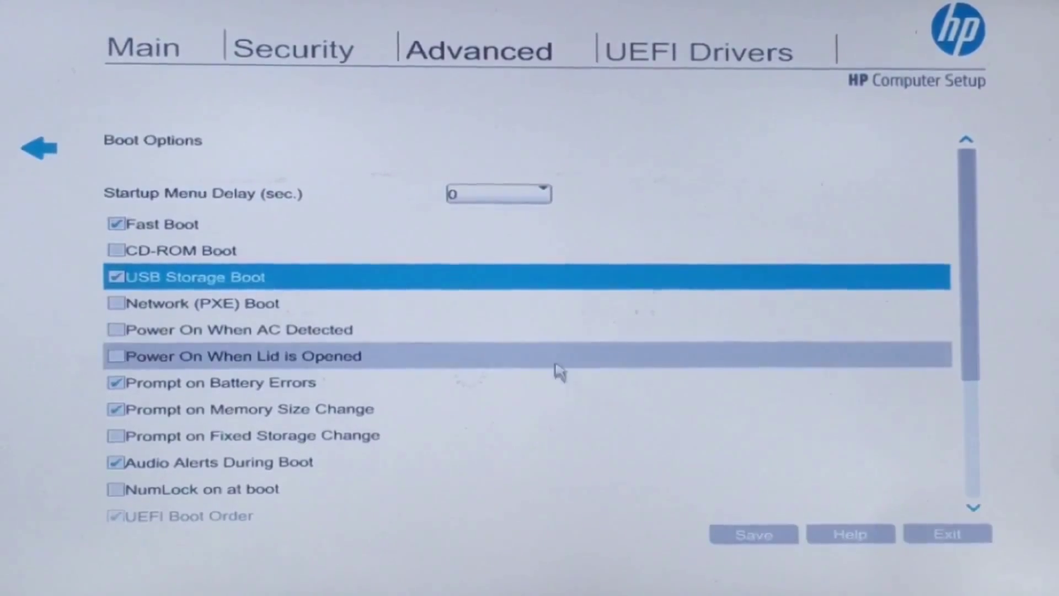
left_click(954, 538)
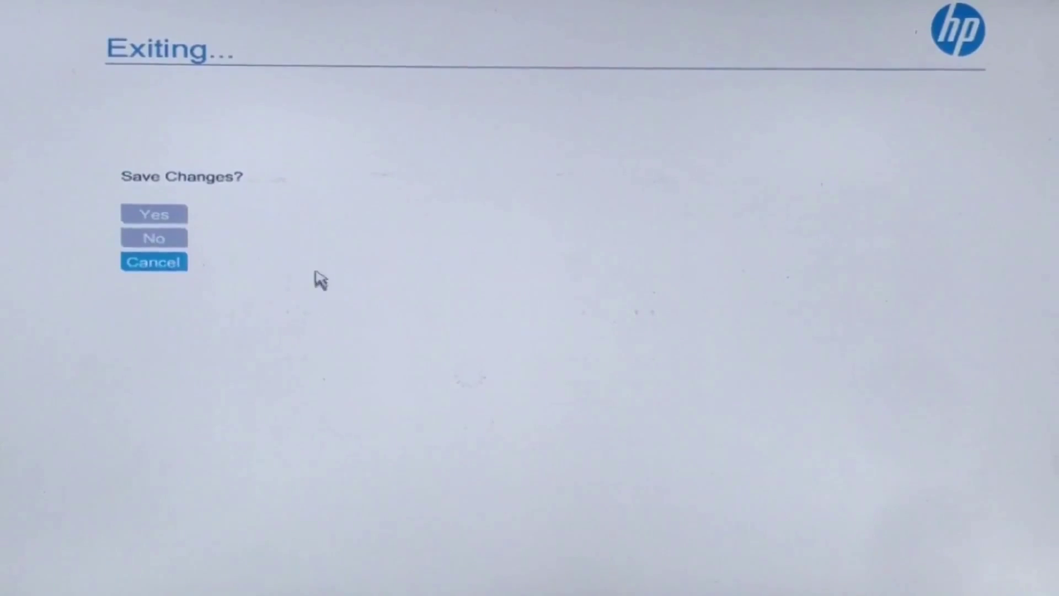
left_click(164, 221)
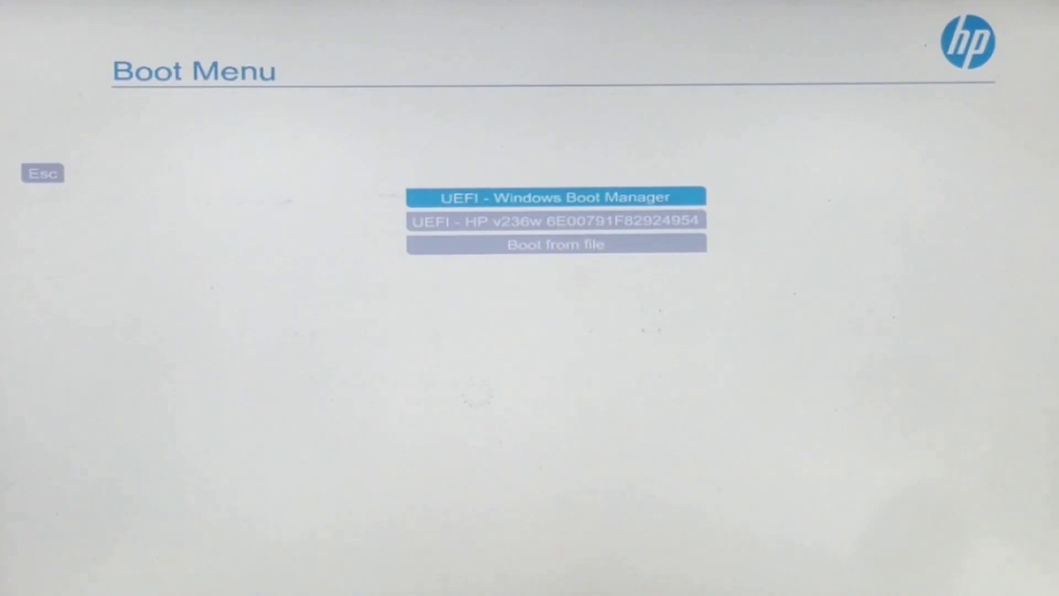
- Boot from the UEFI HP v236w USB drive and start the Manjaro.x86_64 xfce live session
key("Down")
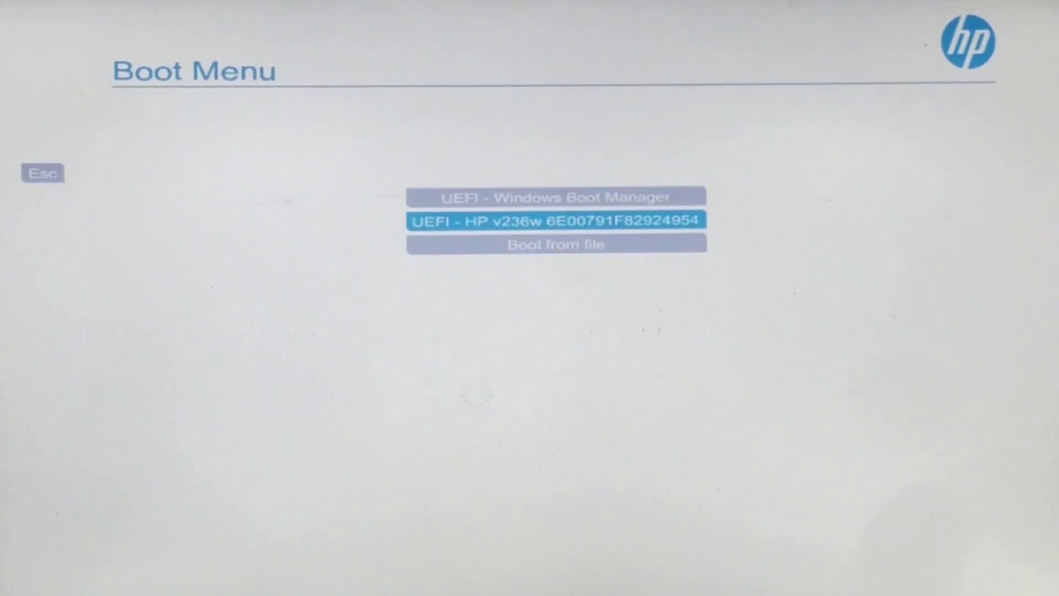
key("Return")
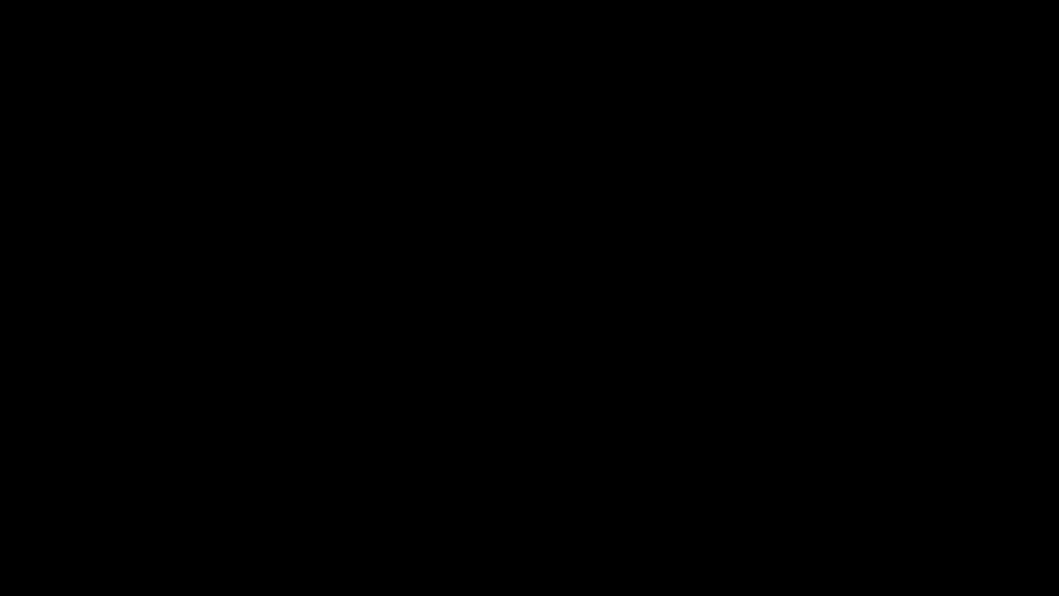
key("Down")
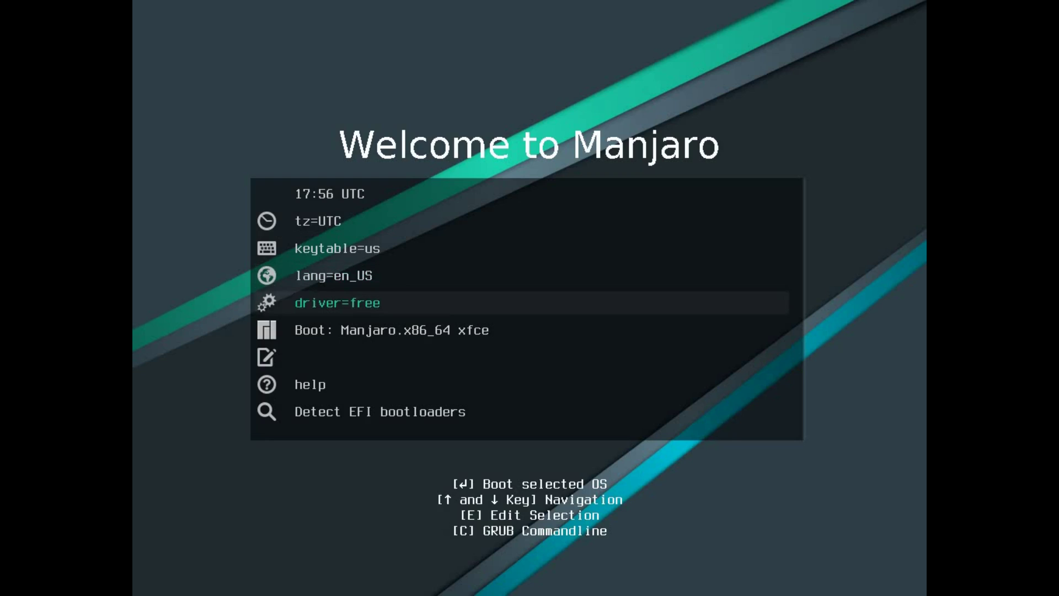
key("Down")
key("Down")
key("Up")
key("Return")
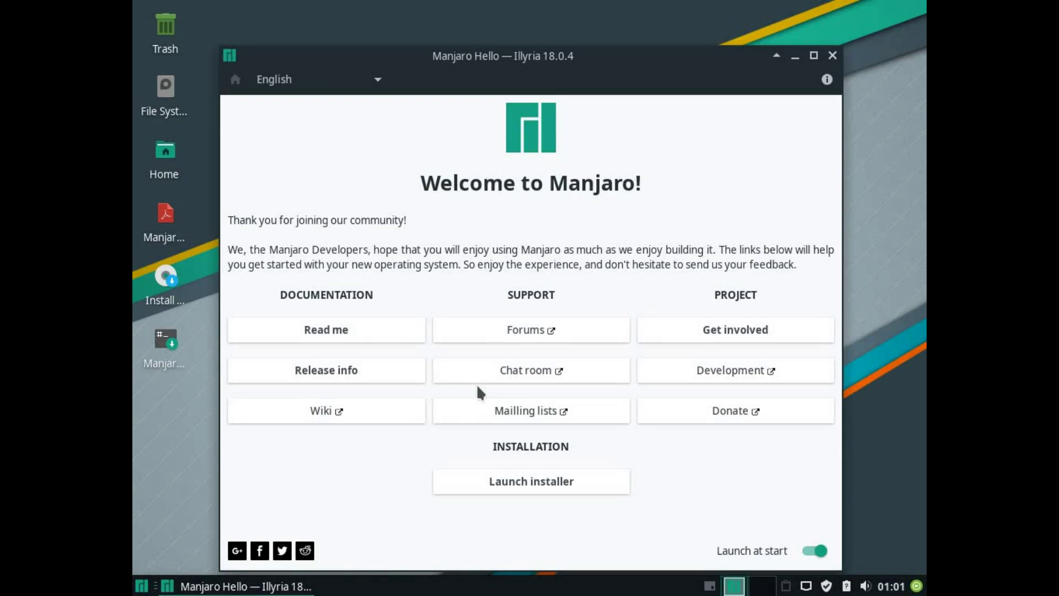
- Close Manjaro Hello, create an empty file named CreatedOnLiveSession on the desktop, and check its full name
left_click(833, 55)
right_click(359, 303)
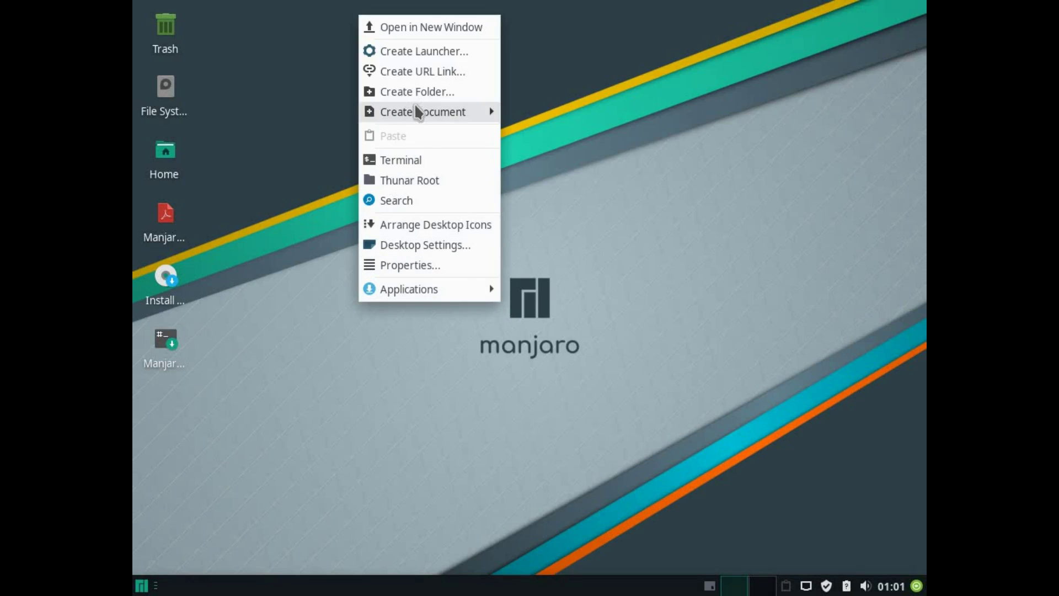
mouse_move(416, 109)
left_click(546, 137)
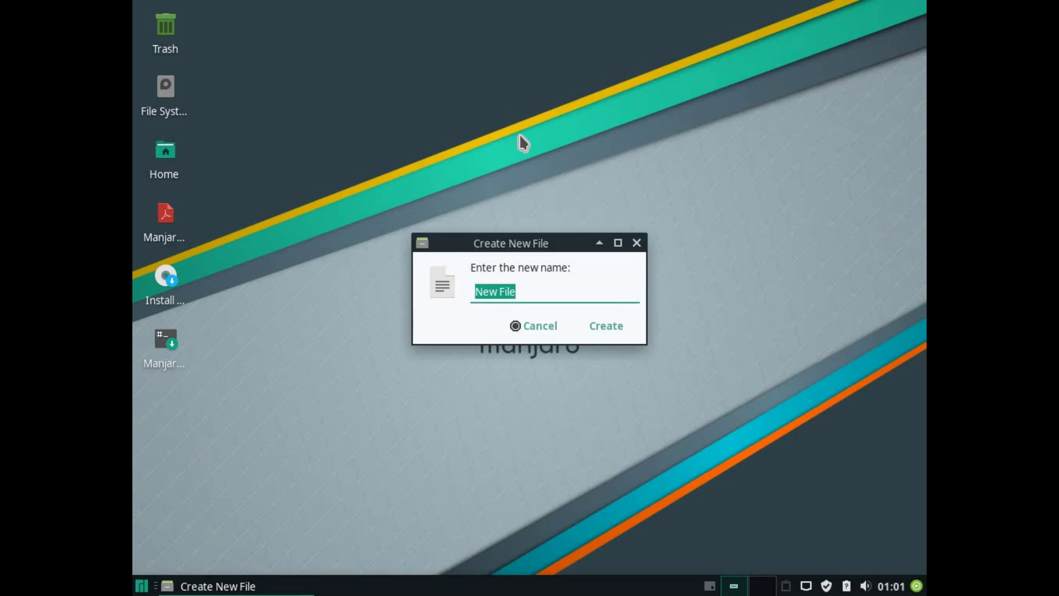
type("Cr")
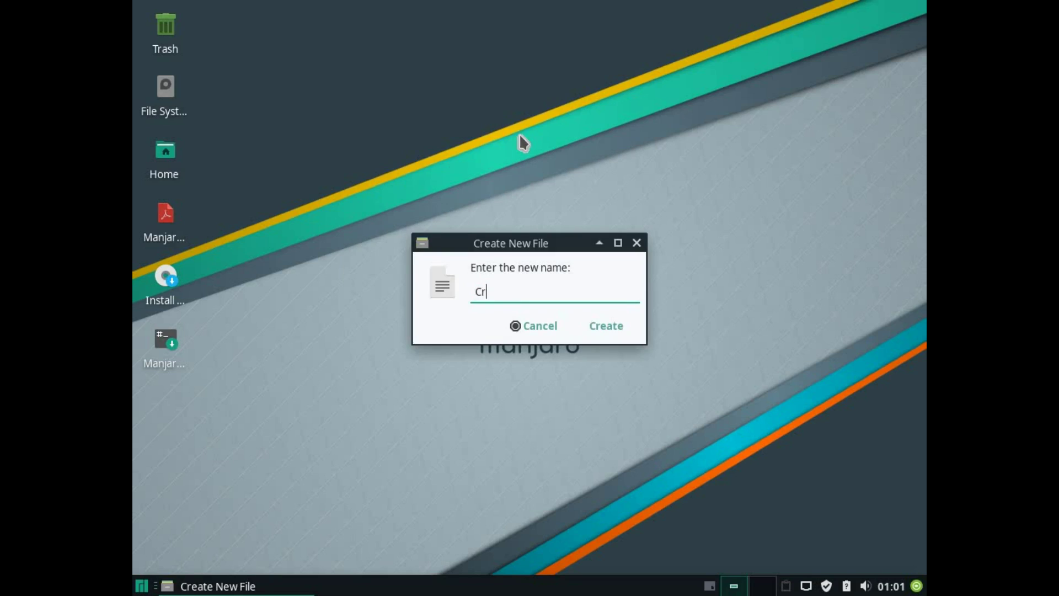
type("eatedOnLi")
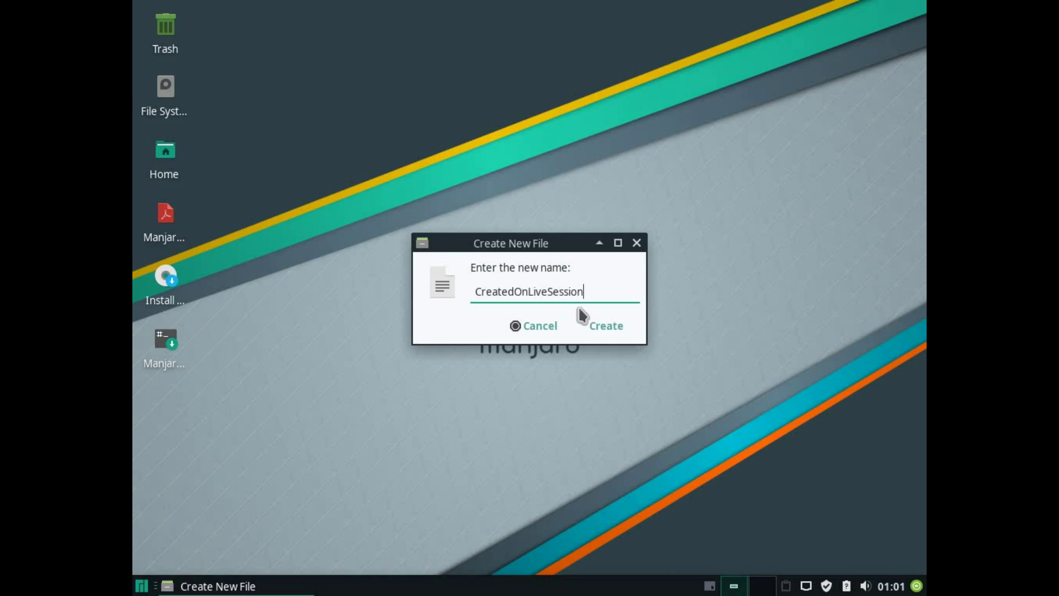
type("veSession")
left_click(602, 329)
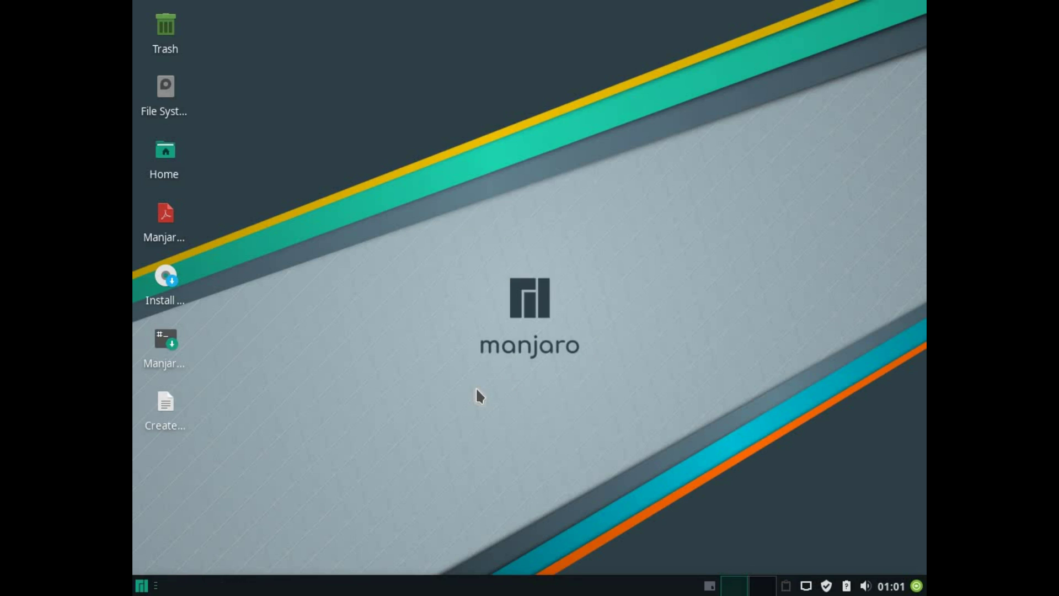
left_click(167, 454)
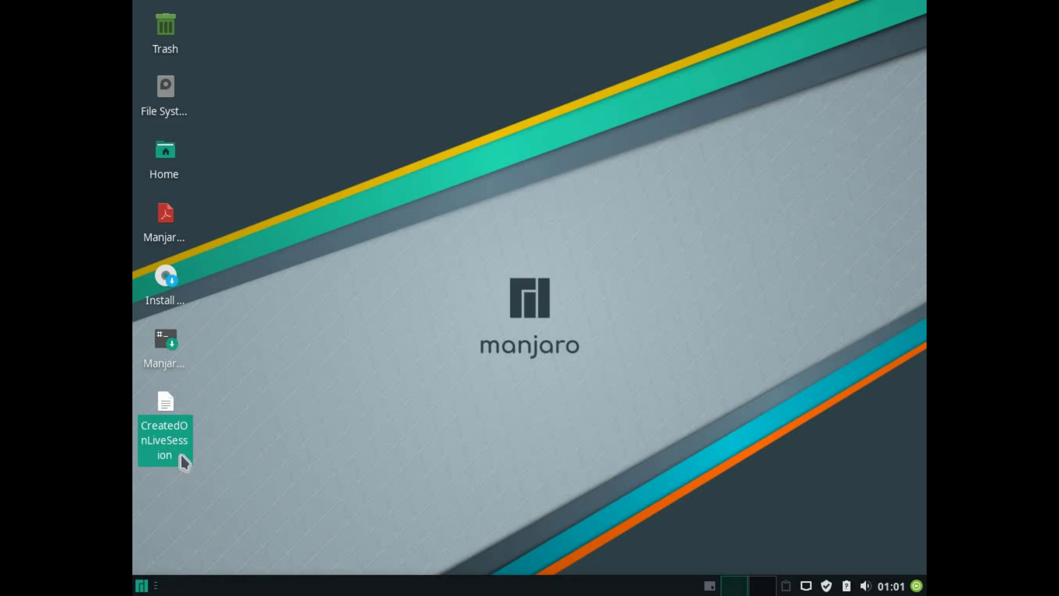
left_click(280, 455)
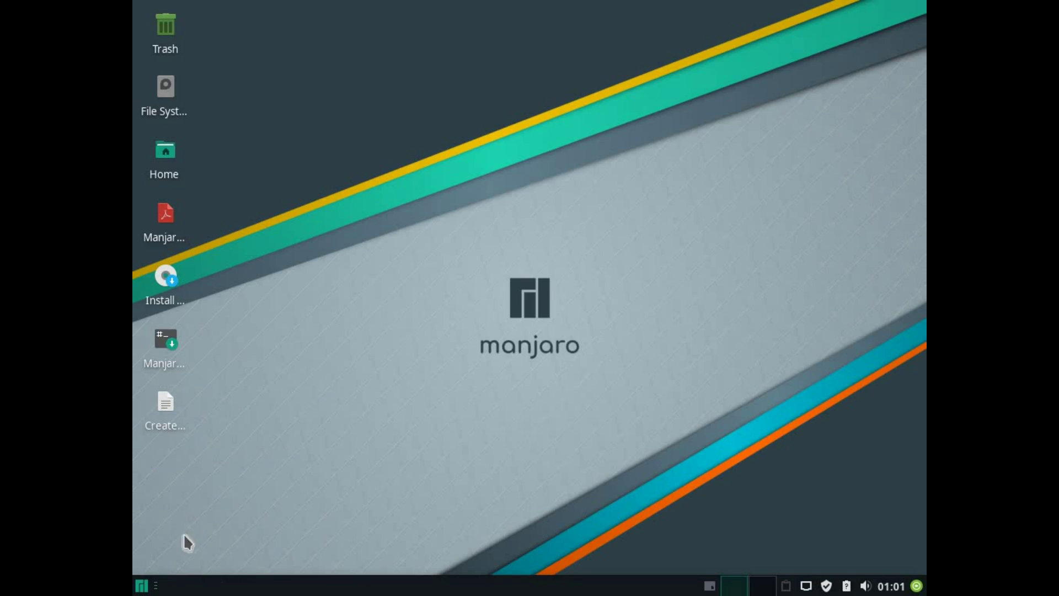
- Restart the computer from the Manjaro live session without saving the session
left_click(143, 584)
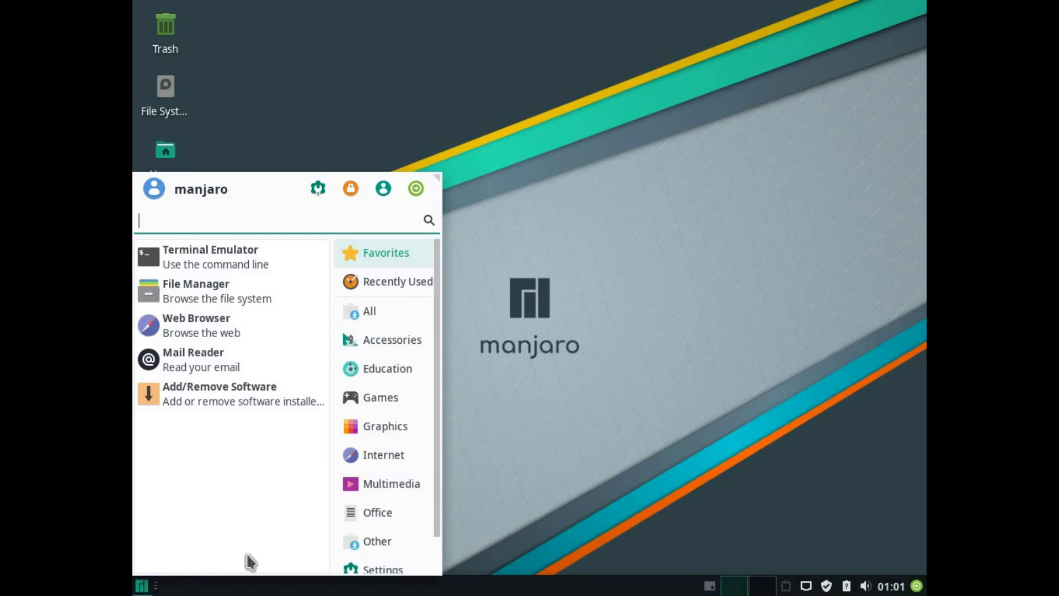
left_click(421, 190)
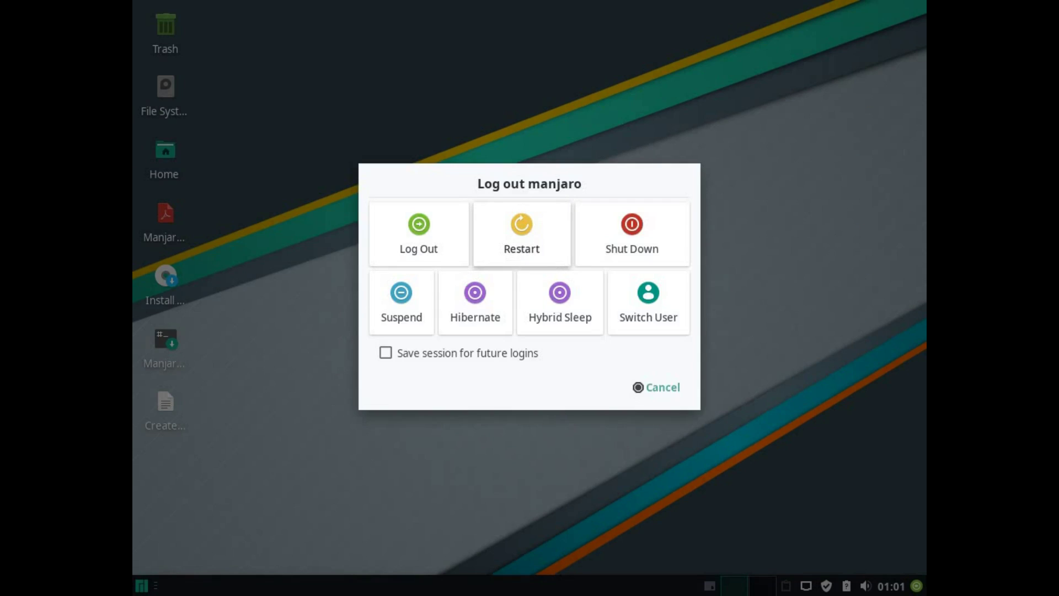
left_click(507, 242)
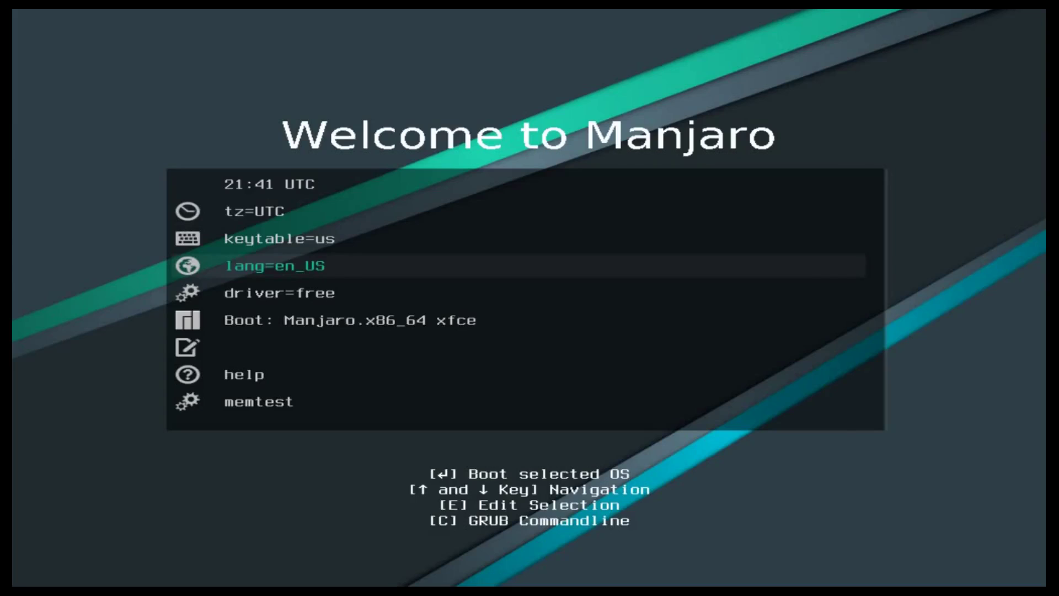
- Boot Manjaro.x86_64 xfce from the Manjaro welcome screen, keeping the default keyboard, language and driver options
key("Up")
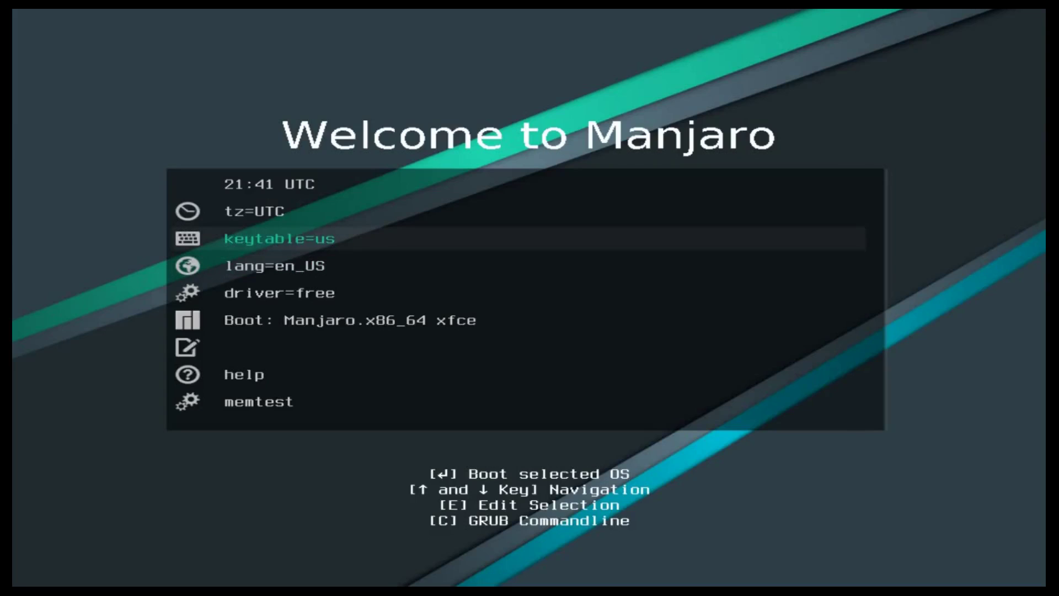
key("Down")
key("Down")
key("Down")
key("Return")
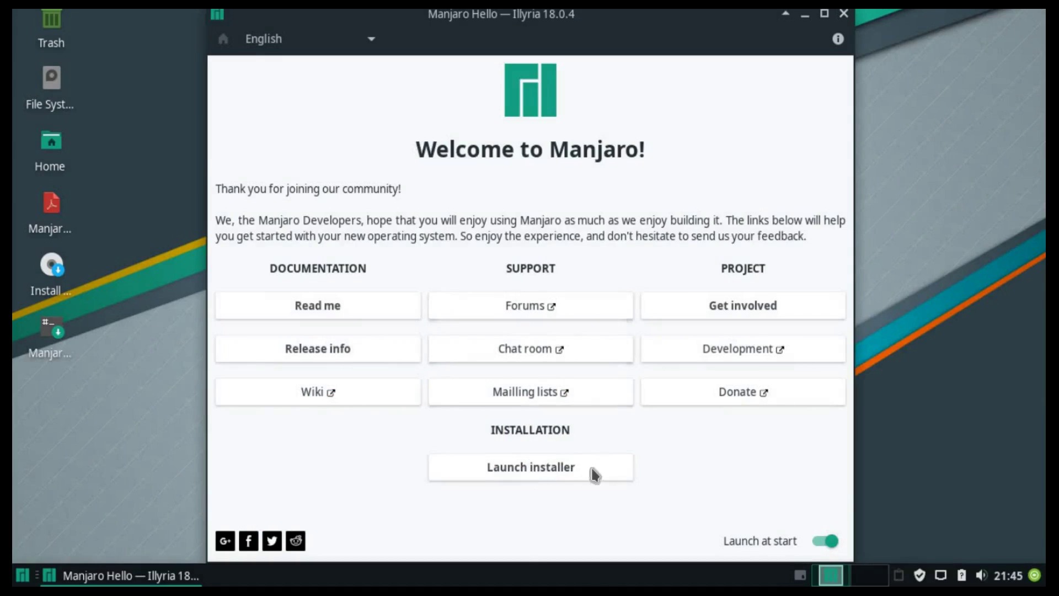
- Launch the Manjaro installer and accept American English, the America/New York location and the default keyboard settings
left_click(532, 473)
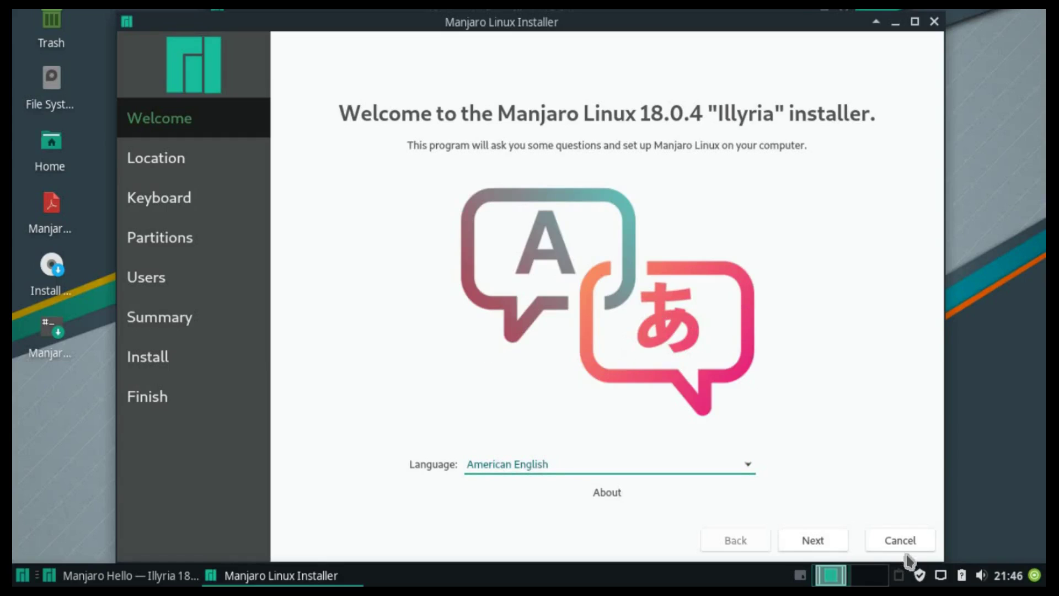
left_click(826, 540)
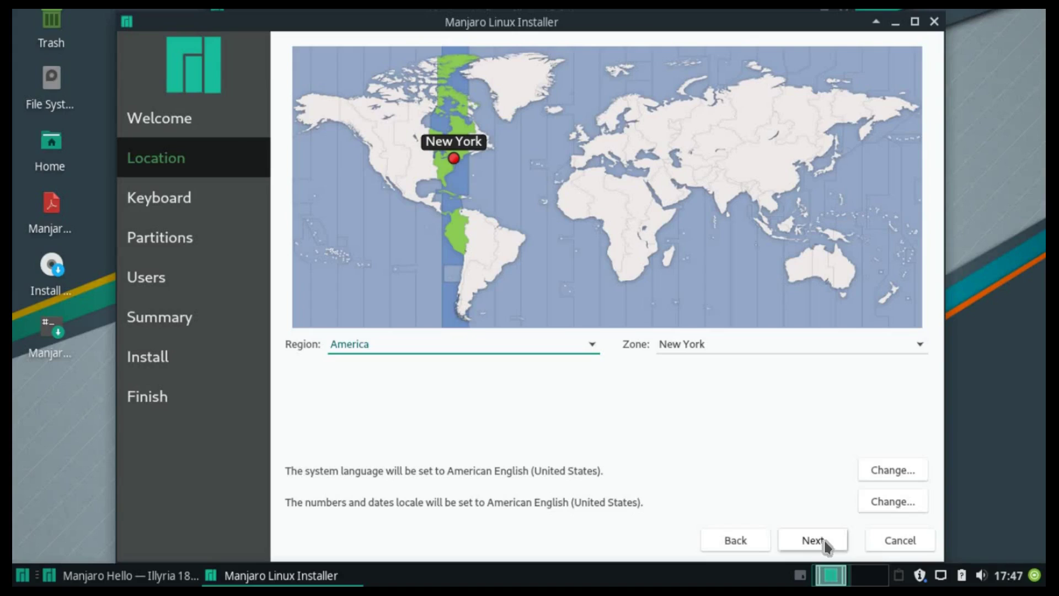
left_click(823, 541)
left_click(823, 541)
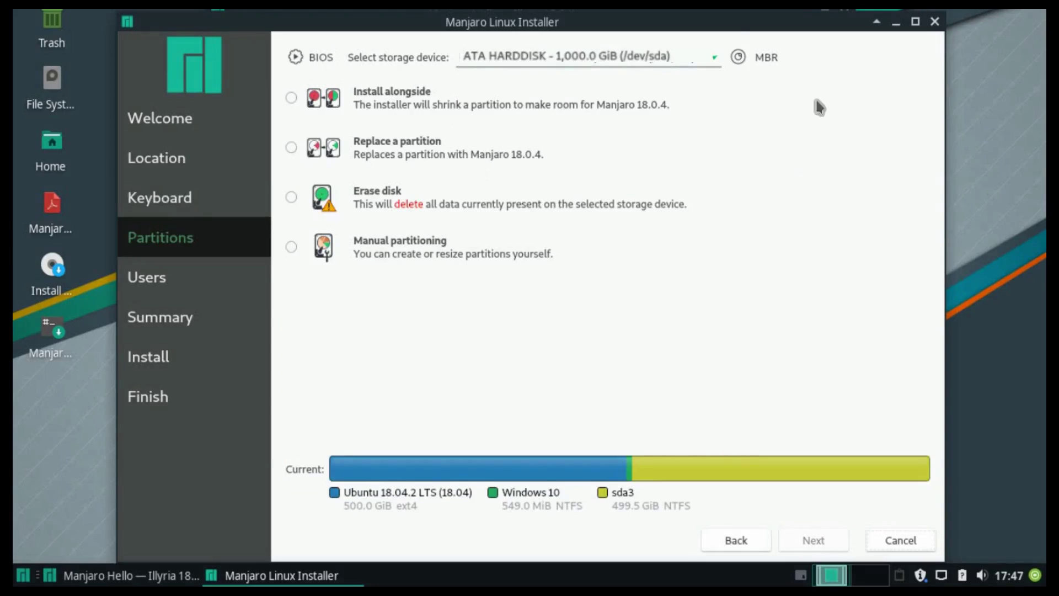
- Choose the hp v236w - 14.4 GiB (/dev/sdb) storage device for installation and set partitioning to Erase disk
left_click(718, 58)
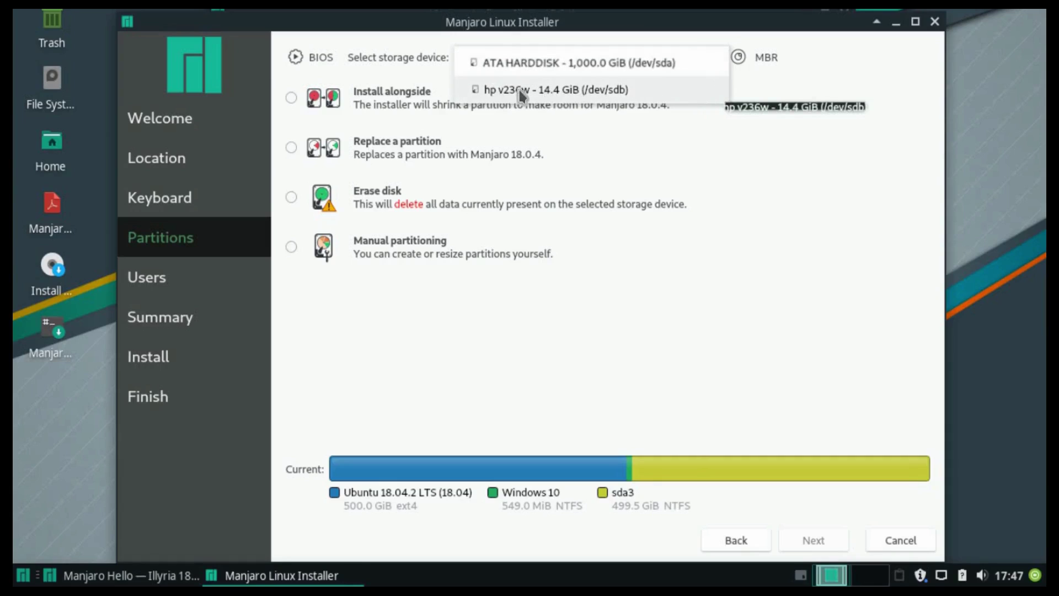
left_click(546, 91)
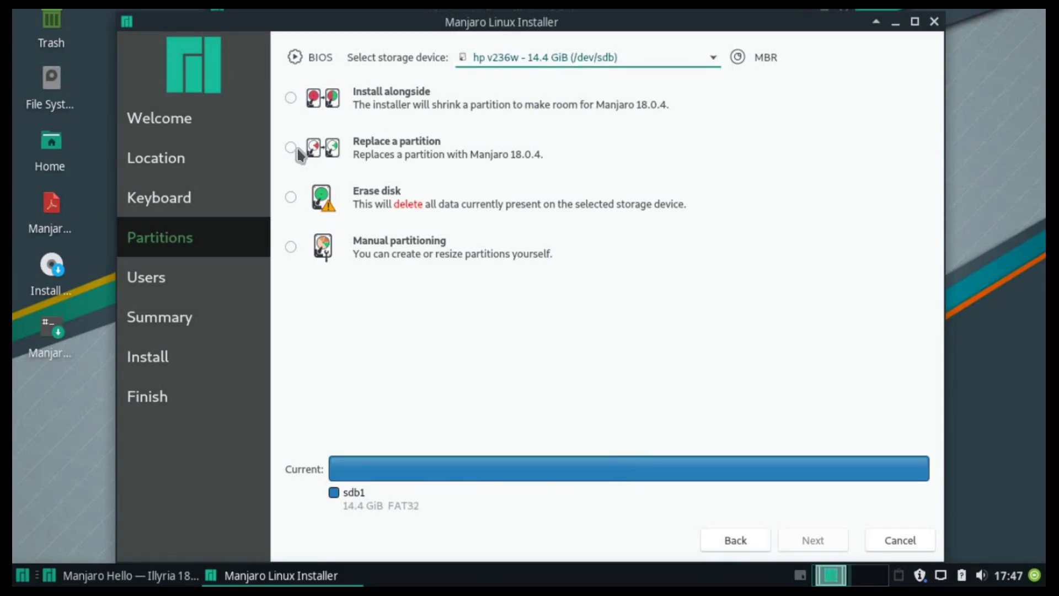
left_click(291, 197)
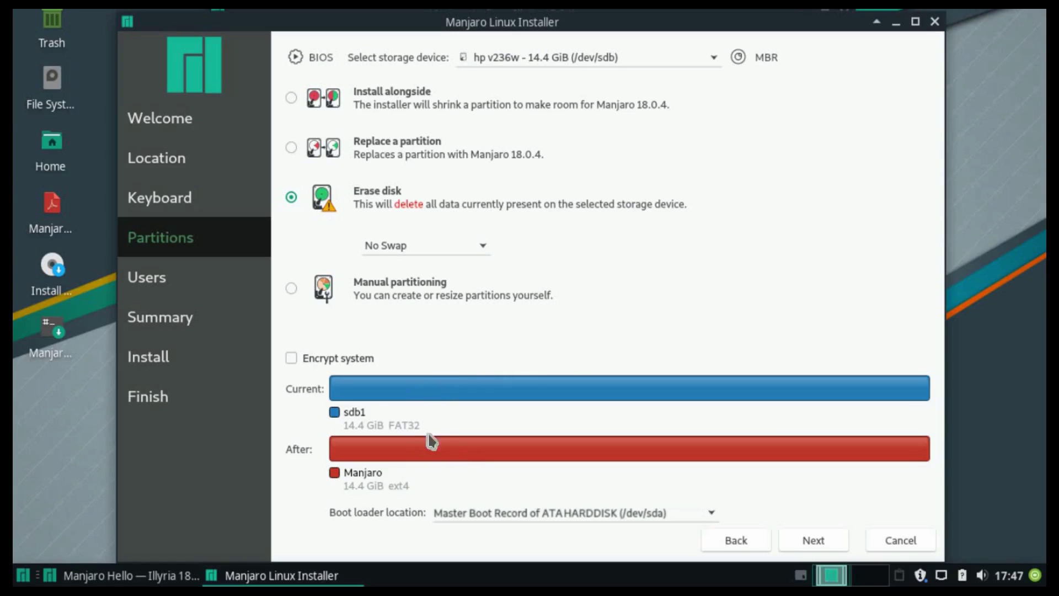
- Set the boot loader location to Master Boot Record of hp v236w (/dev/sdb) and proceed to the user settings
left_click(714, 516)
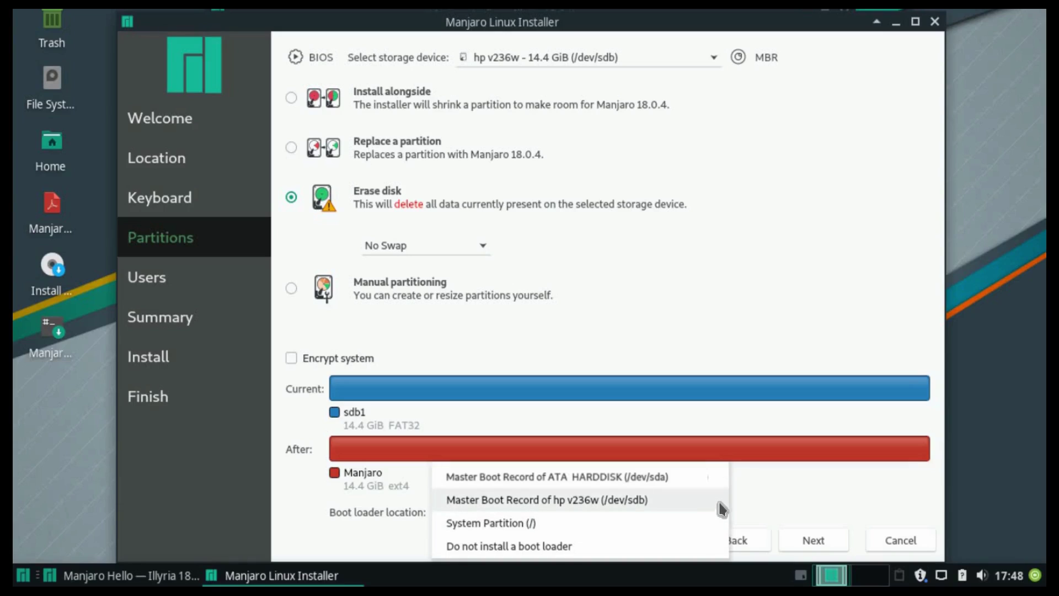
left_click(721, 509)
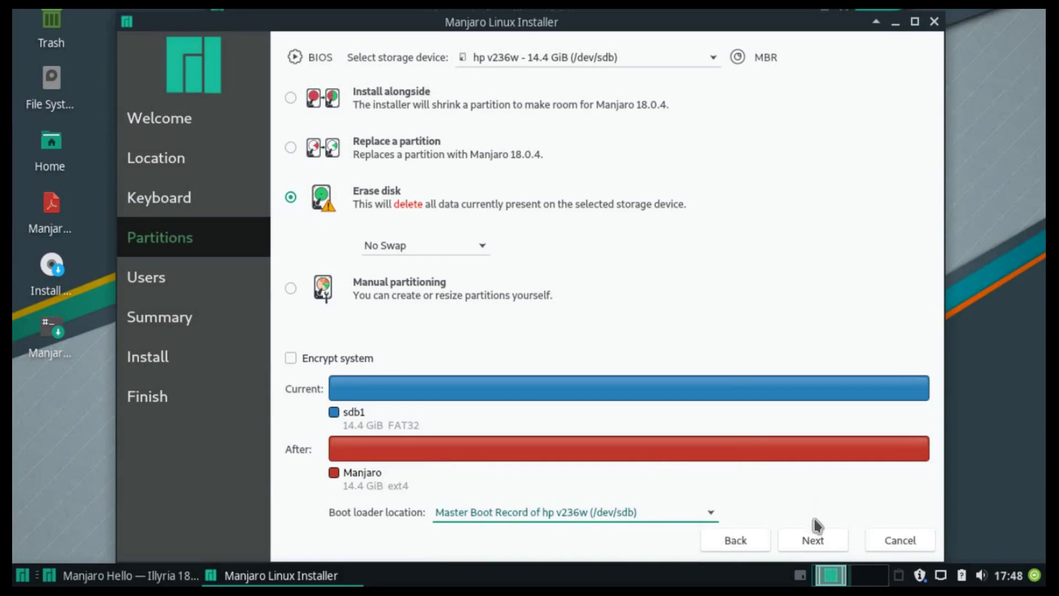
left_click(818, 537)
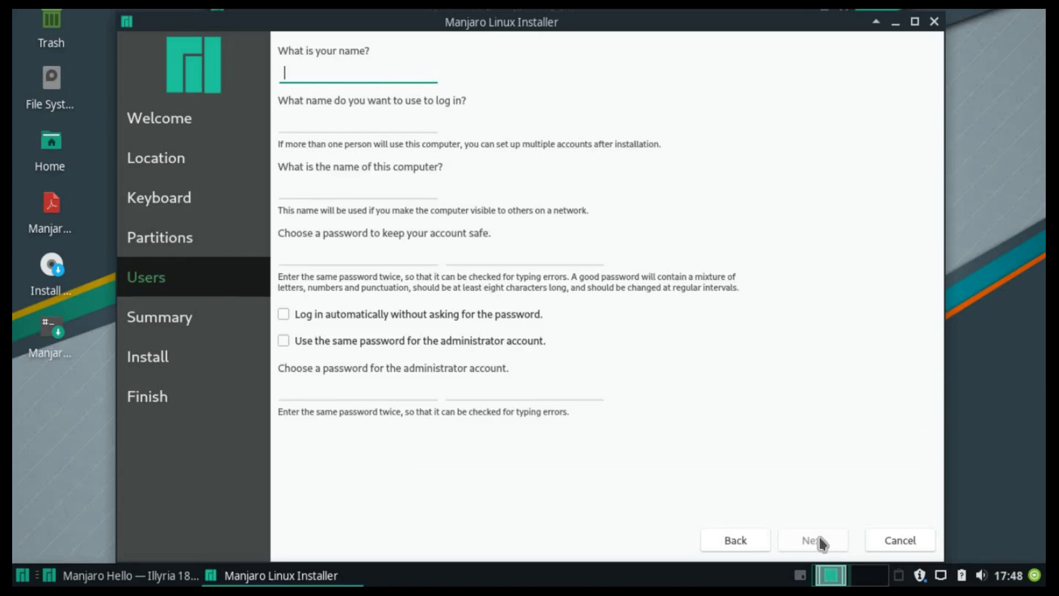
- Enter techsolveprac as the user's name, keeping the suggested login and computer names
type("techs")
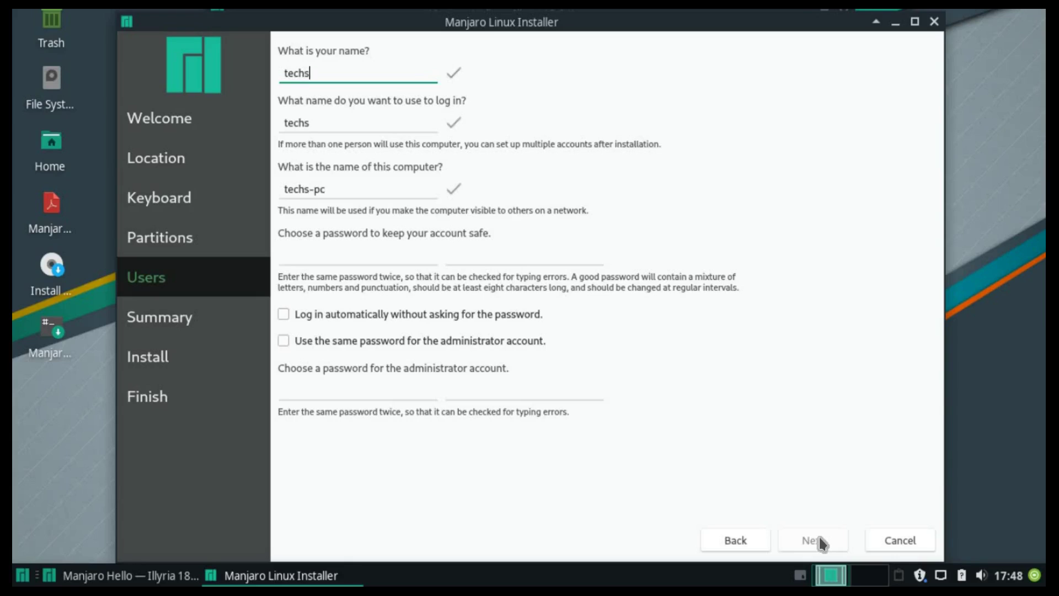
type("olveprac")
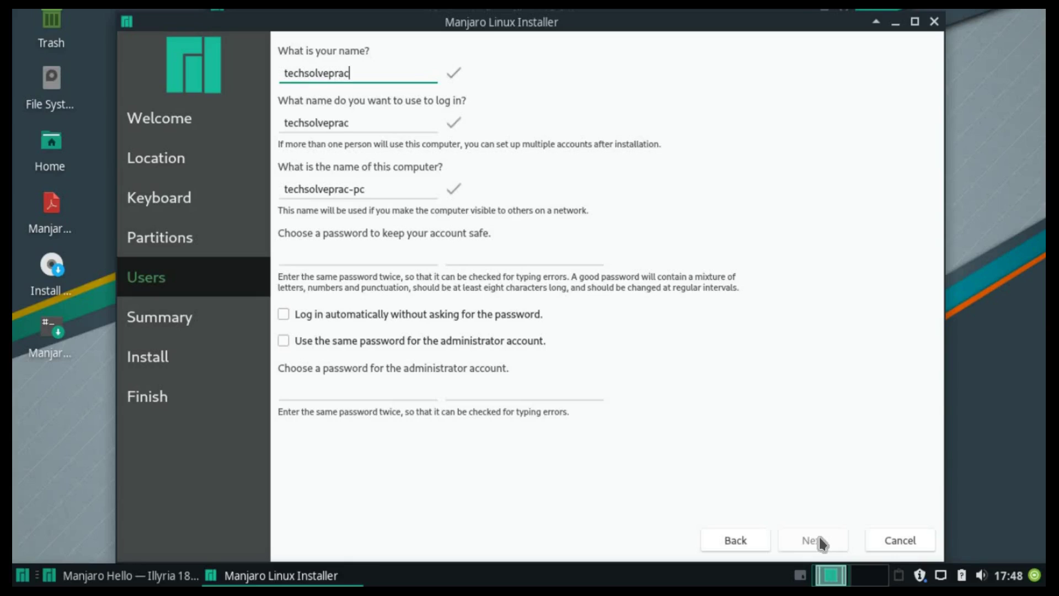
key("Tab")
key("Tab")
key("Tab")
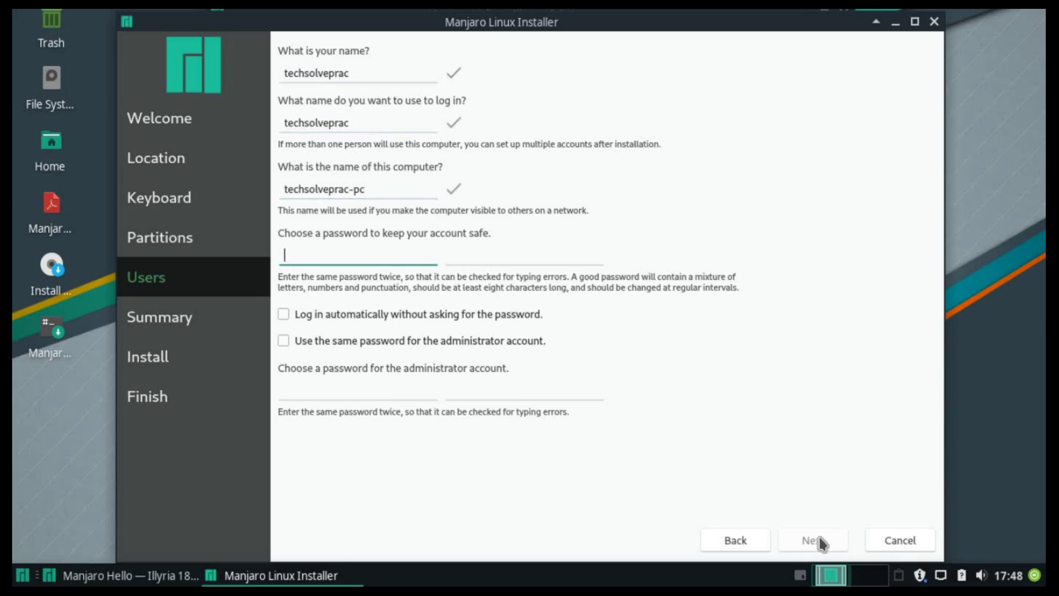
- Enter the user account password and repeat it in the confirmation field
type("****")
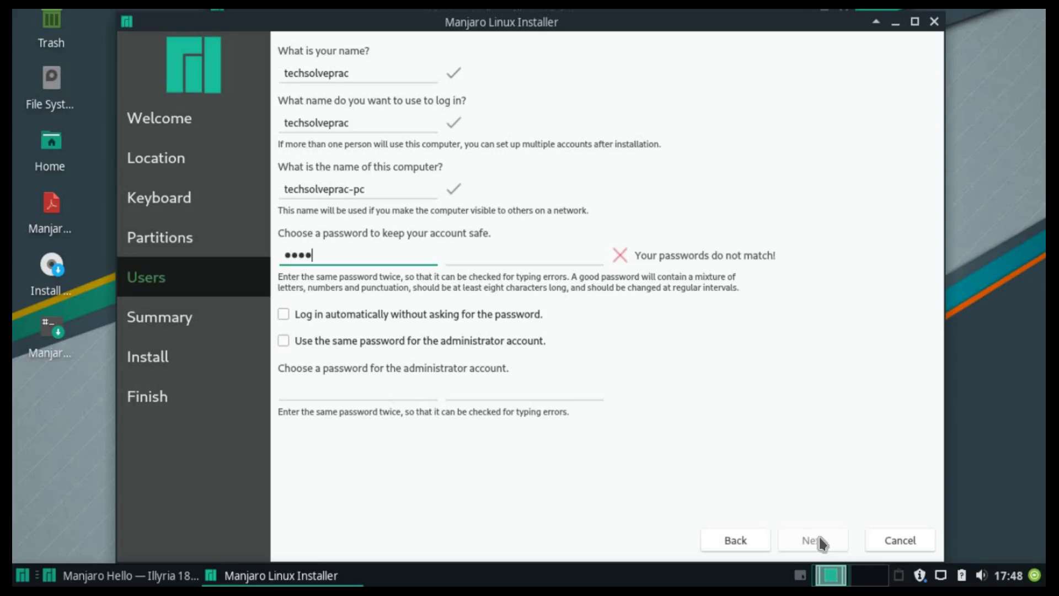
key("Tab")
type("***")
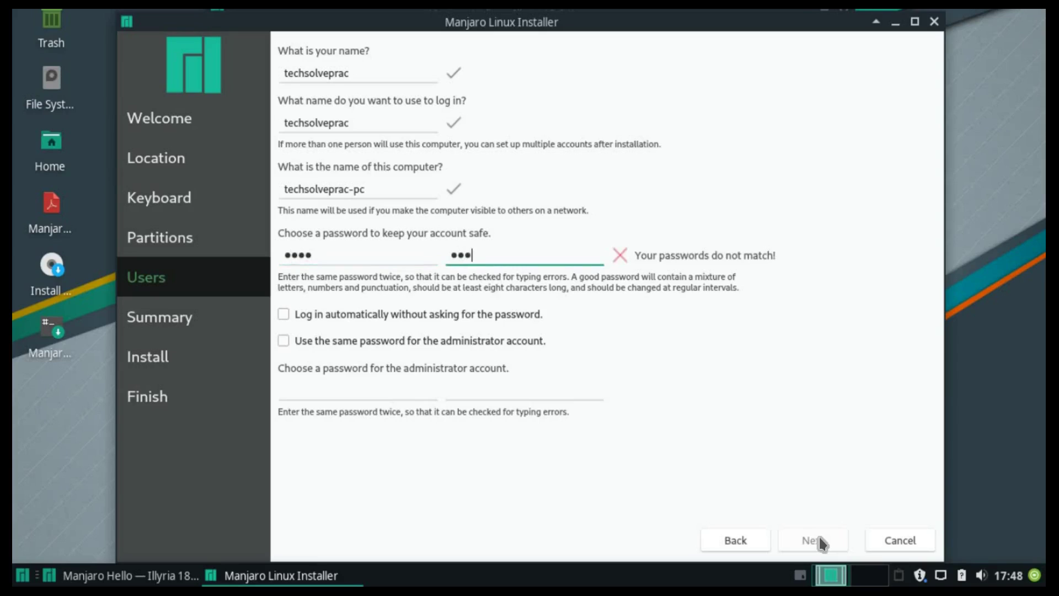
type("*")
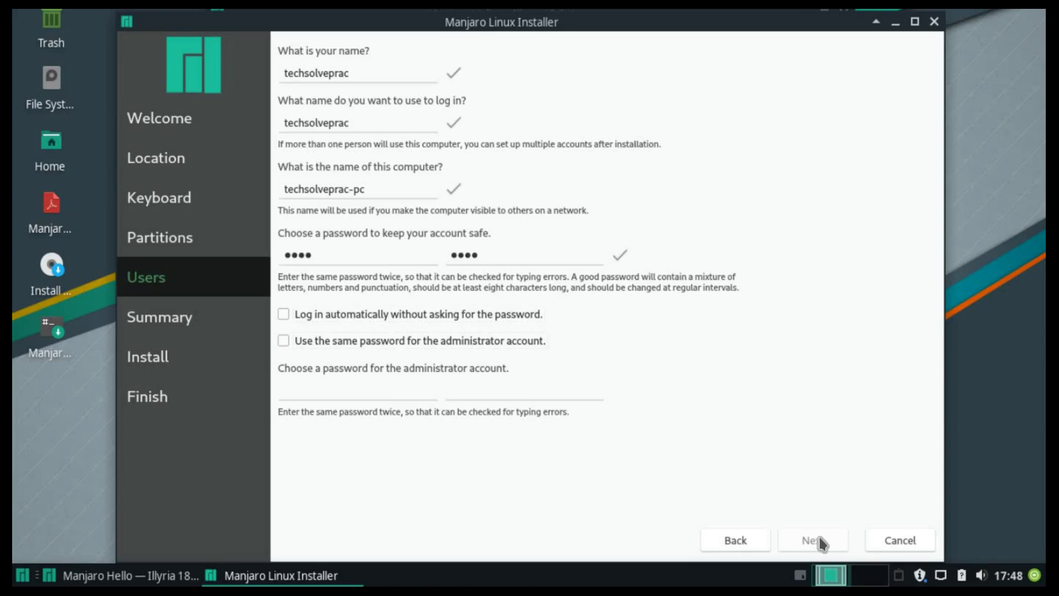
- Enter the administrator account password and repeat it in the confirmation field
key("Tab")
key("Tab")
key("Tab")
type("***")
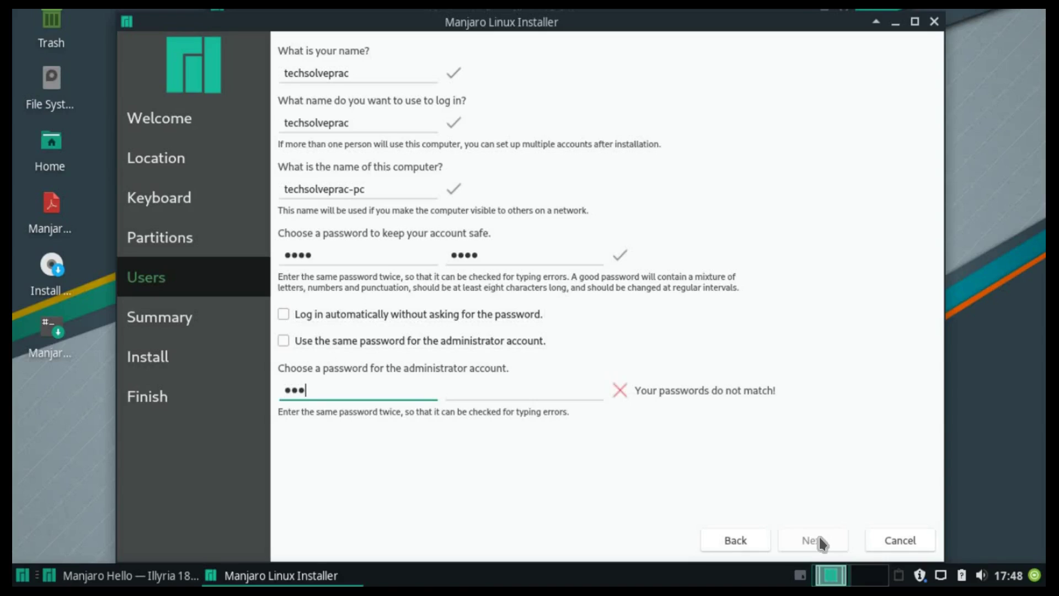
type("*")
key("Tab")
type("***")
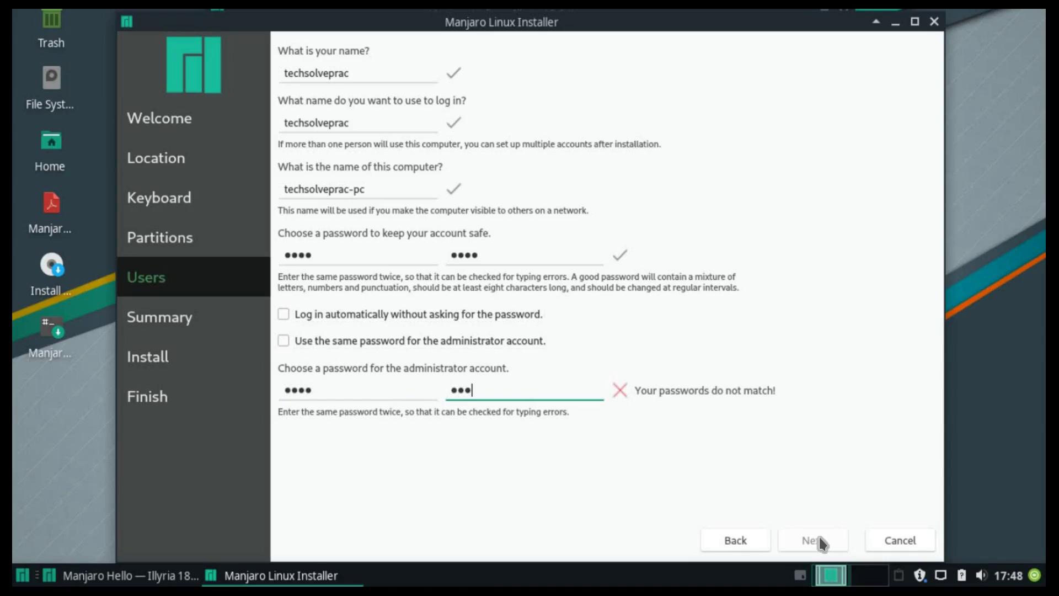
type("*")
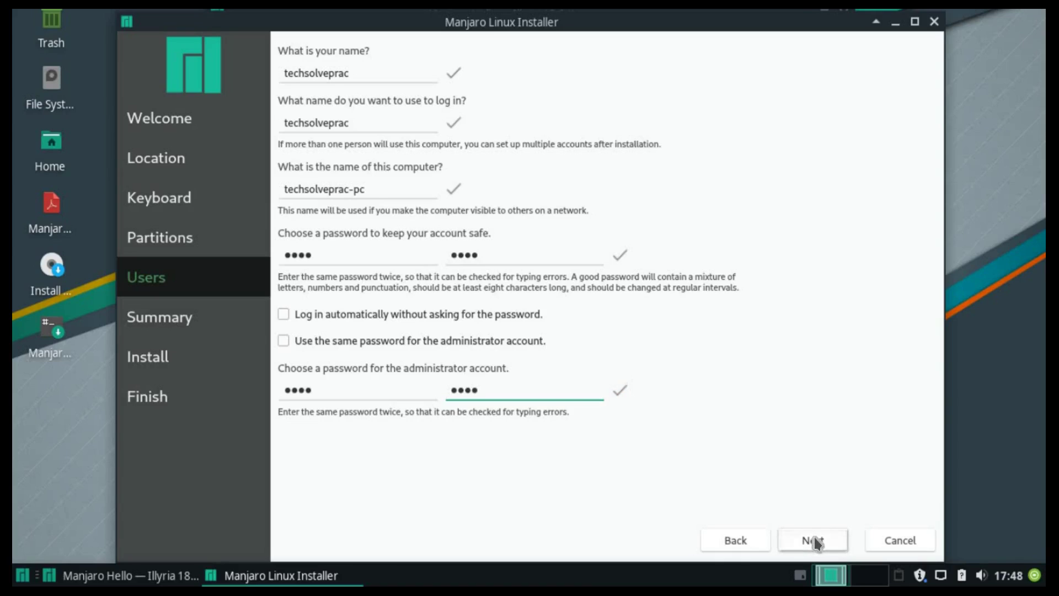
- Proceed to the installation summary and start installing Manjaro 18.0.4, accepting the irreversible disk changes
left_click(817, 543)
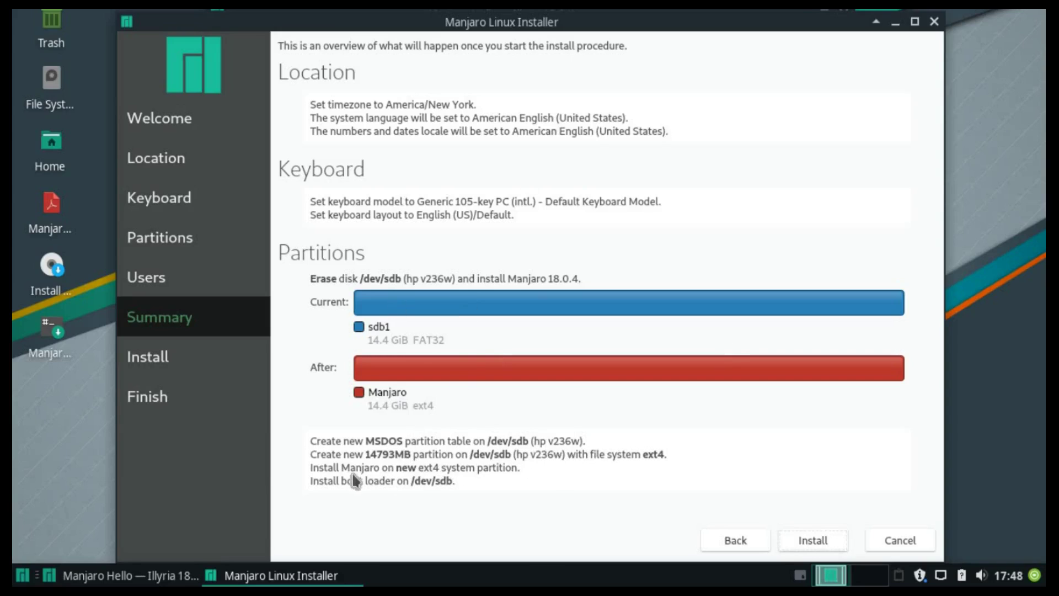
left_click(805, 543)
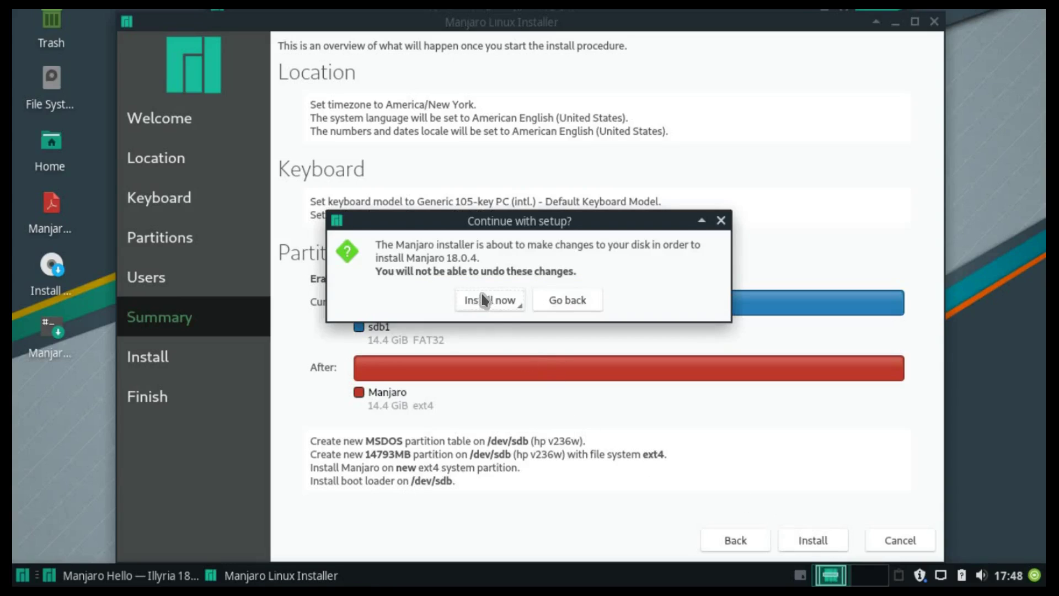
left_click(483, 299)
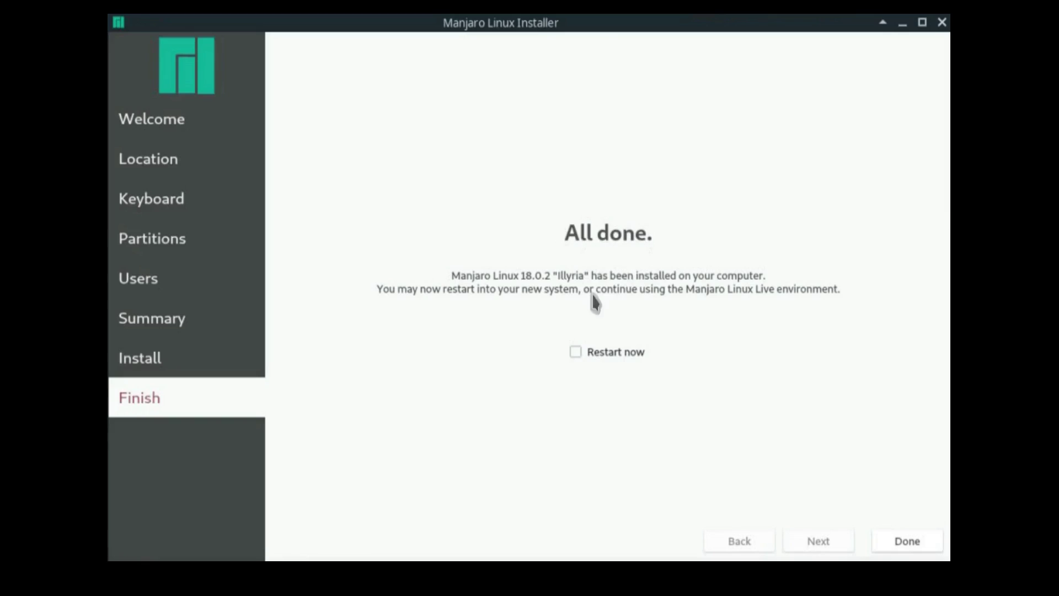
- Finish the installer with Restart now enabled and boot the Manjaro Linux entry from the boot menu
left_click(575, 352)
left_click(896, 550)
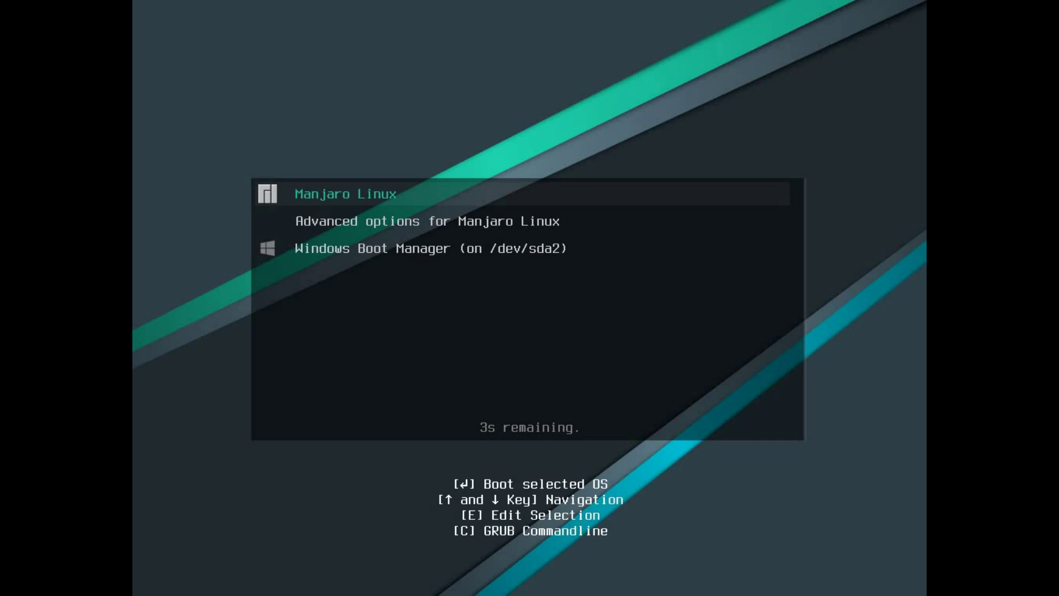
key("Down")
key("Down")
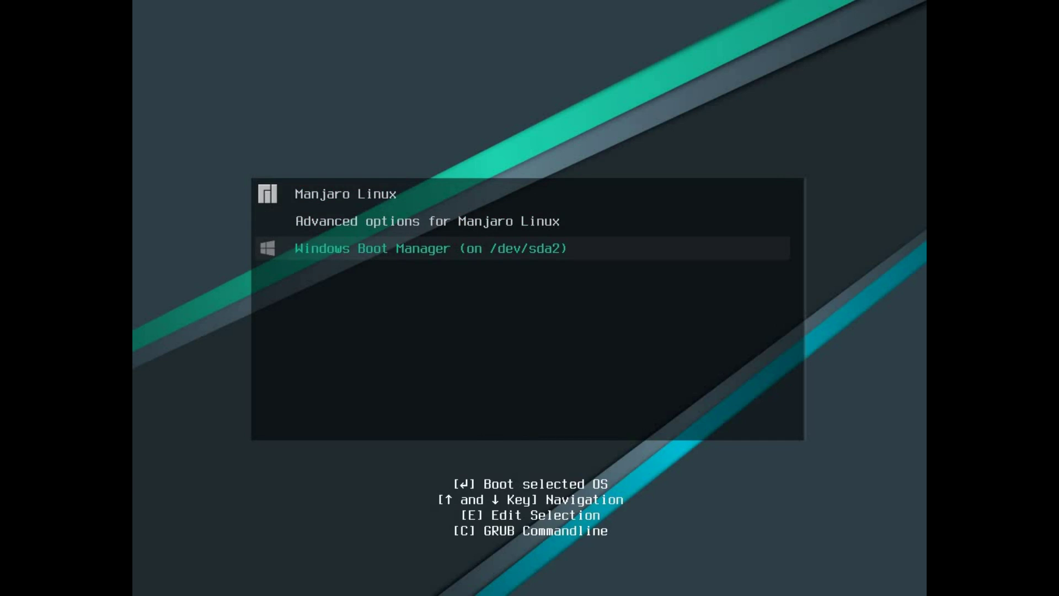
key("Up")
key("Up")
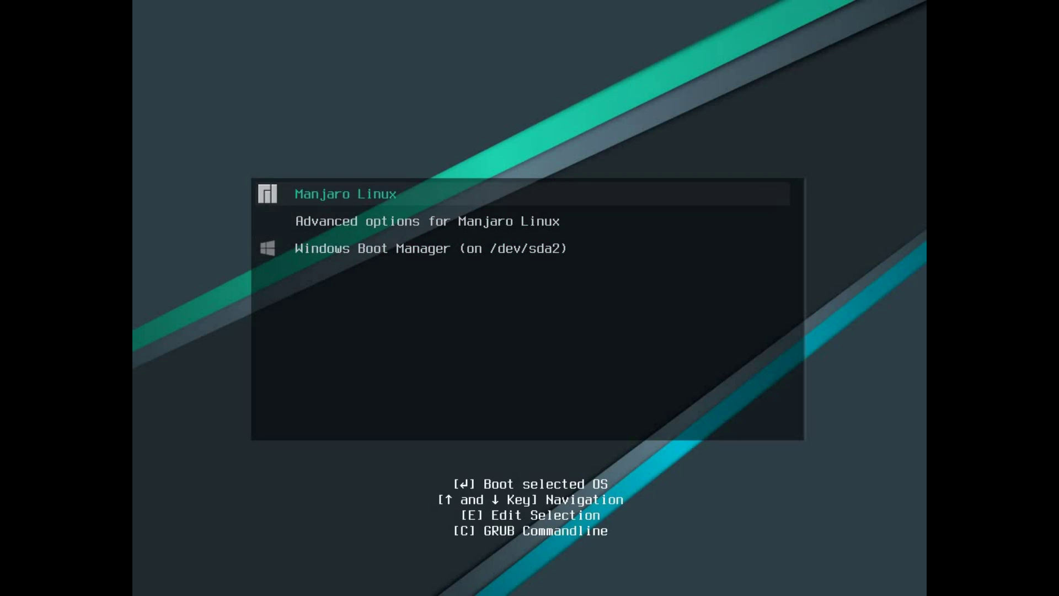
key("Return")
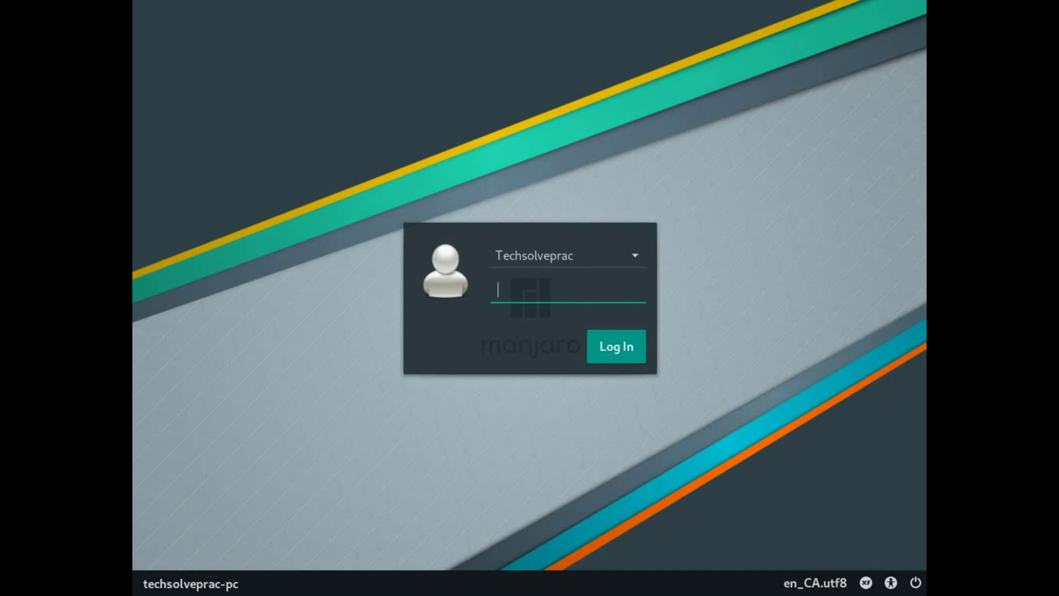
- Log in with the user account password and close the Manjaro Hello welcome window
type("••••")
left_click(603, 349)
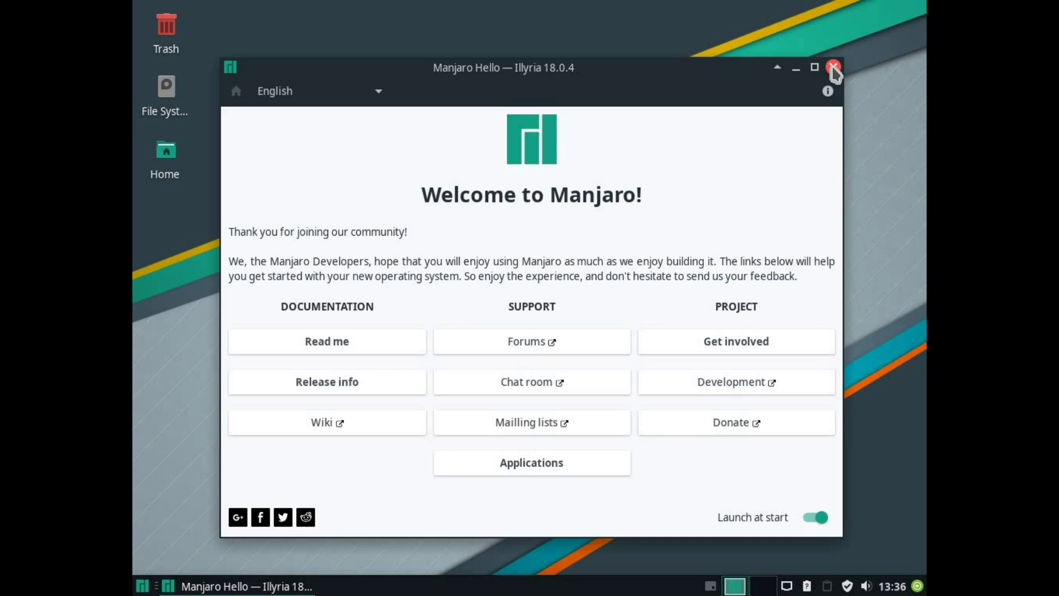
left_click(833, 66)
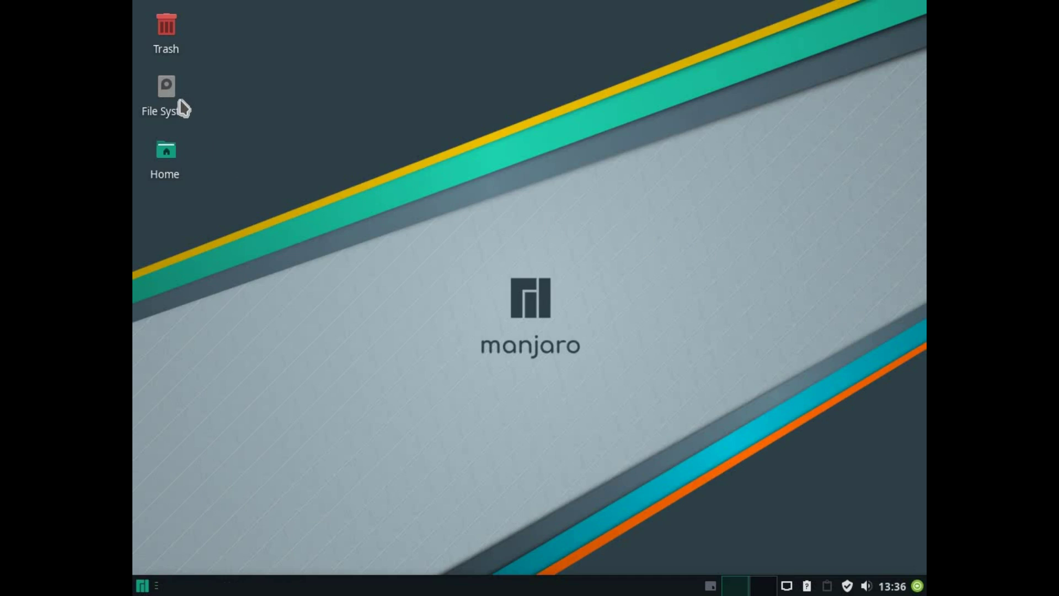
- Open the Home folder from the desktop and go to the File System root
left_click(172, 122)
left_click(165, 160)
left_click(541, 292)
double_click(166, 165)
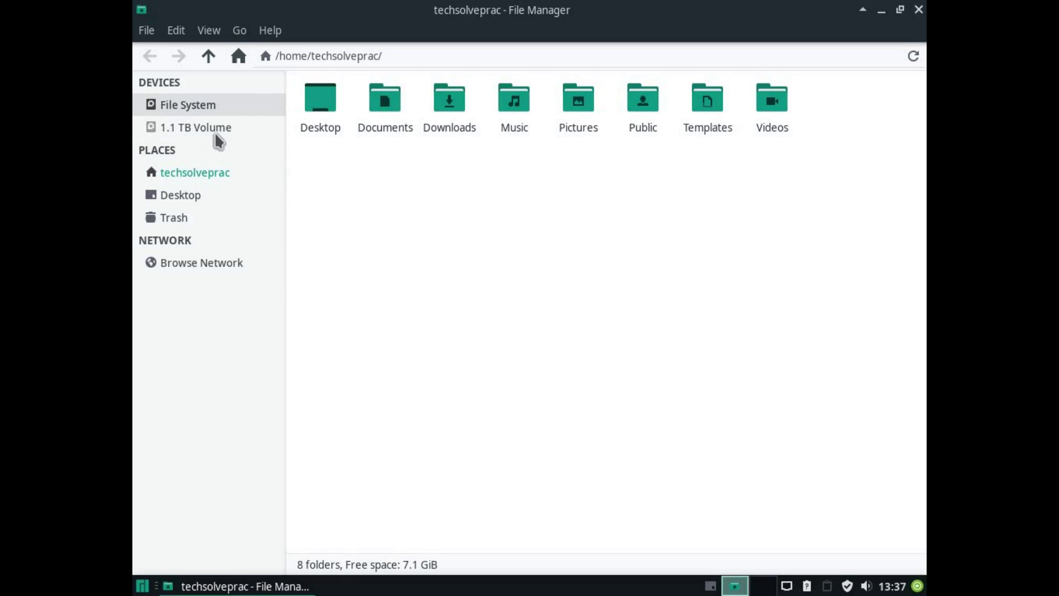
left_click(184, 105)
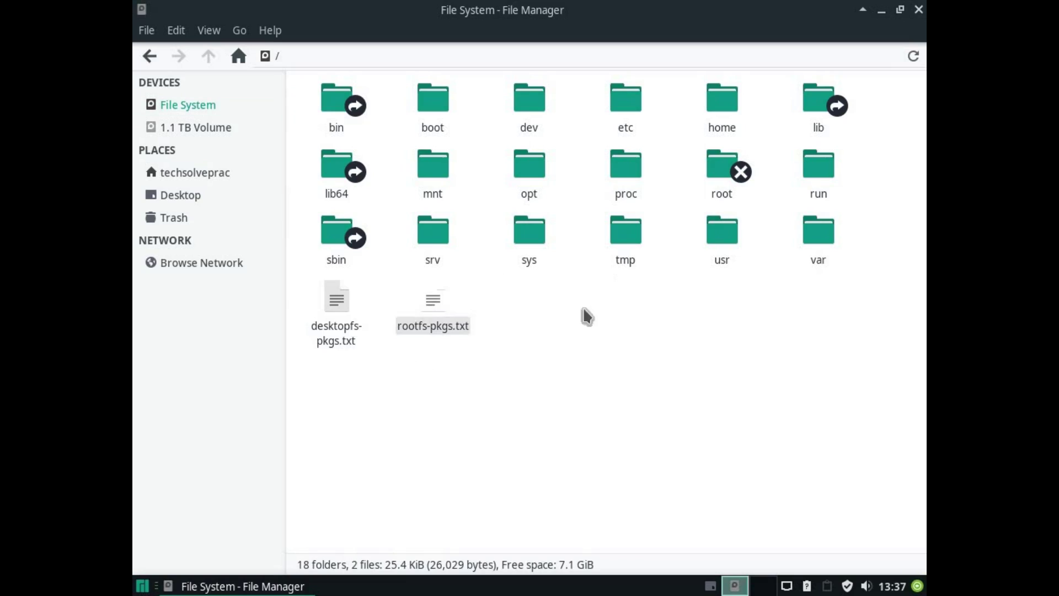
- Examine the disk usage in the File System properties, then close the properties and the file manager
right_click(630, 396)
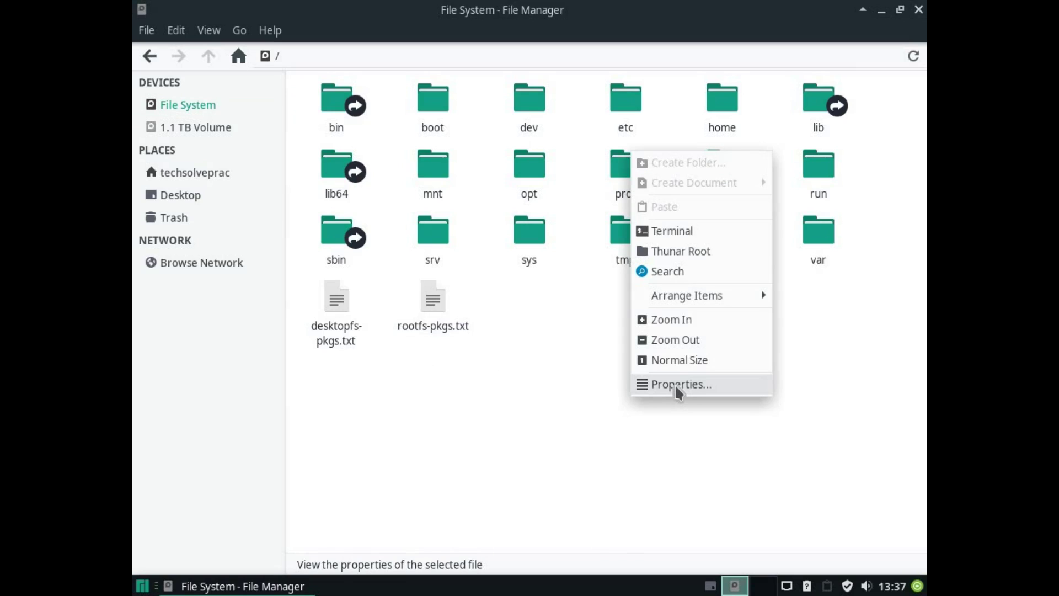
left_click(677, 386)
left_click_drag(440, 323, 624, 326)
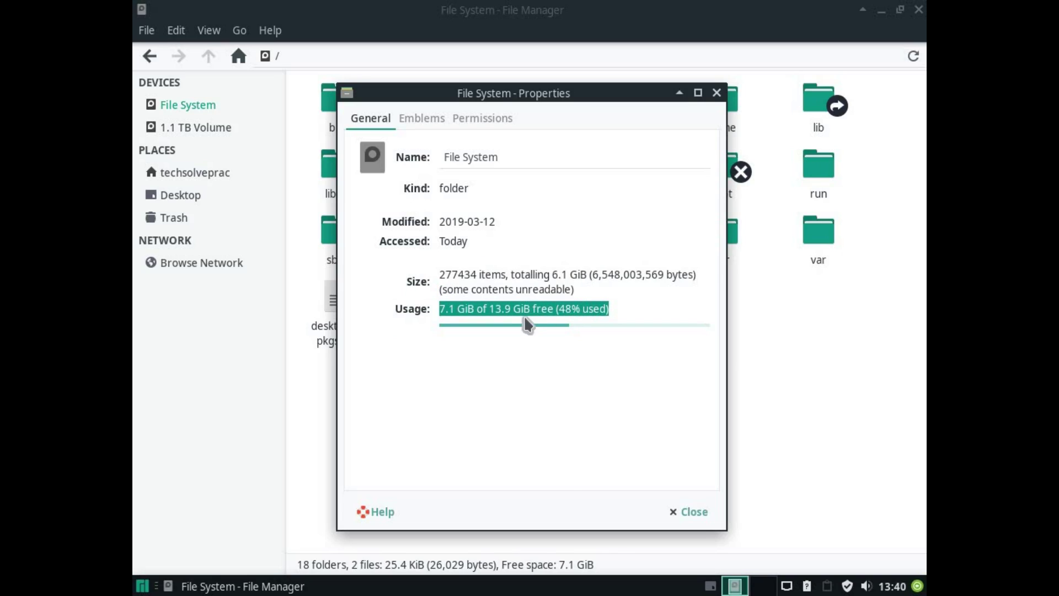
left_click(522, 312)
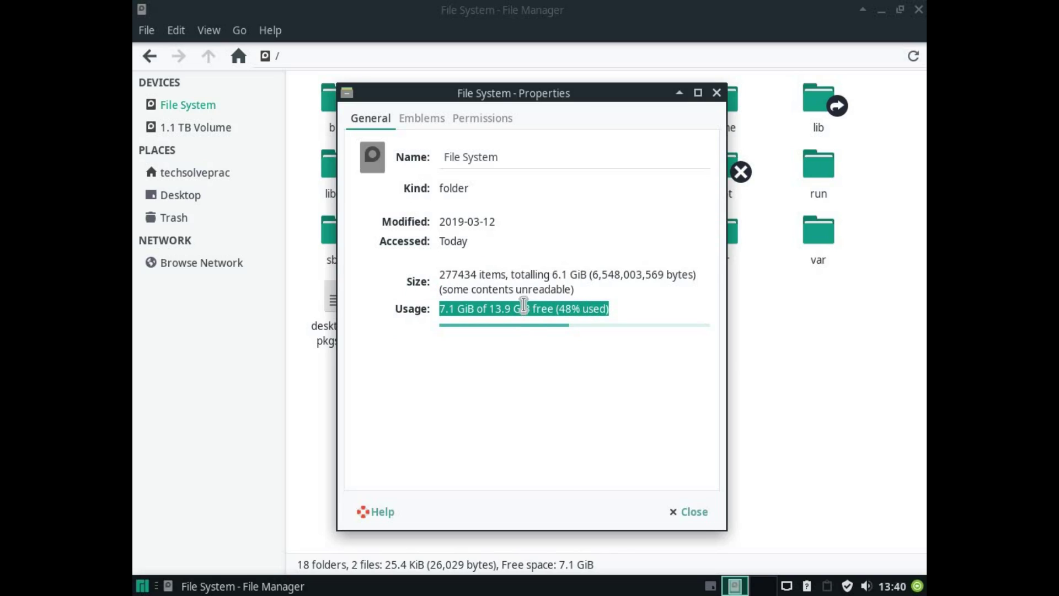
left_click(684, 511)
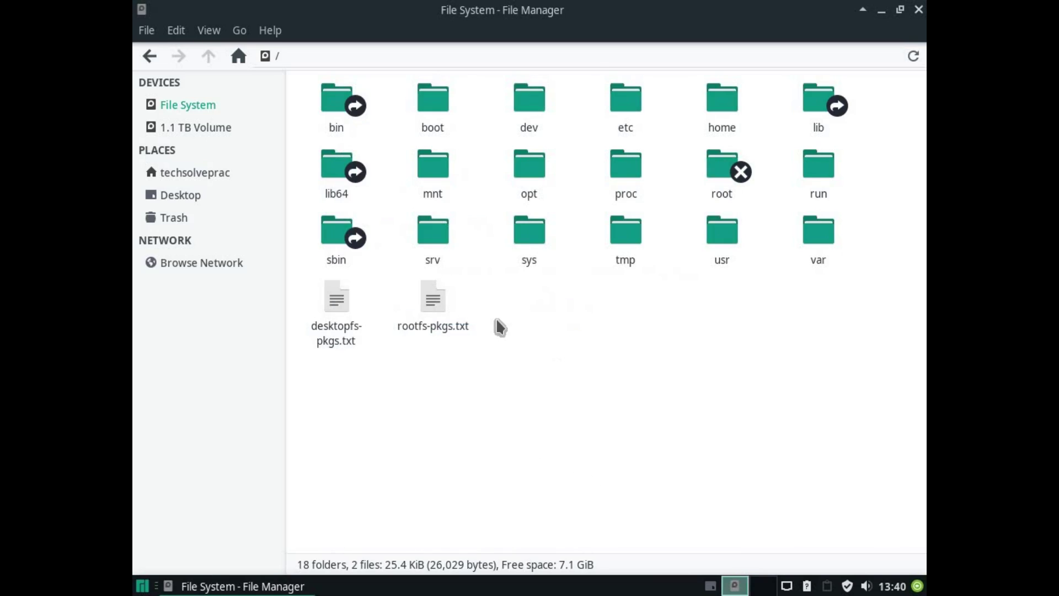
left_click(918, 10)
- Create an empty file named CreatedOnPortableManjaro on the desktop
right_click(241, 293)
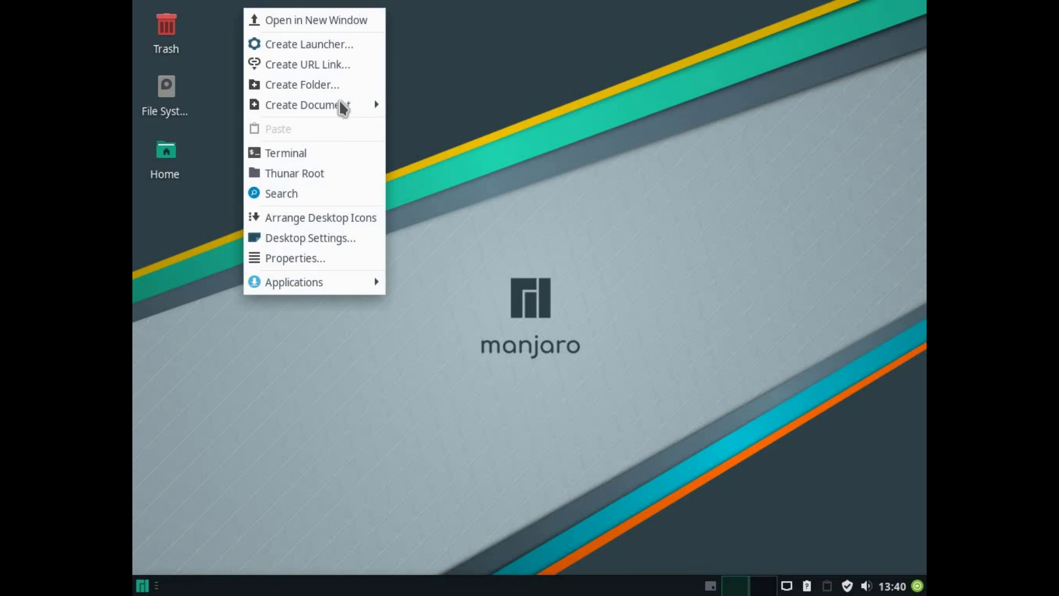
mouse_move(343, 107)
left_click(429, 128)
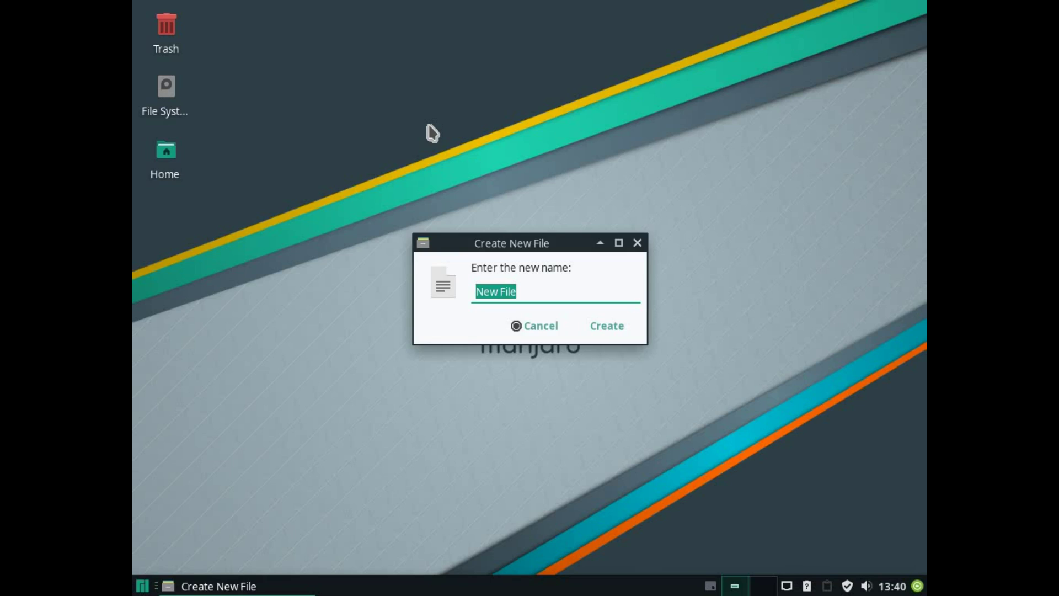
type("Created")
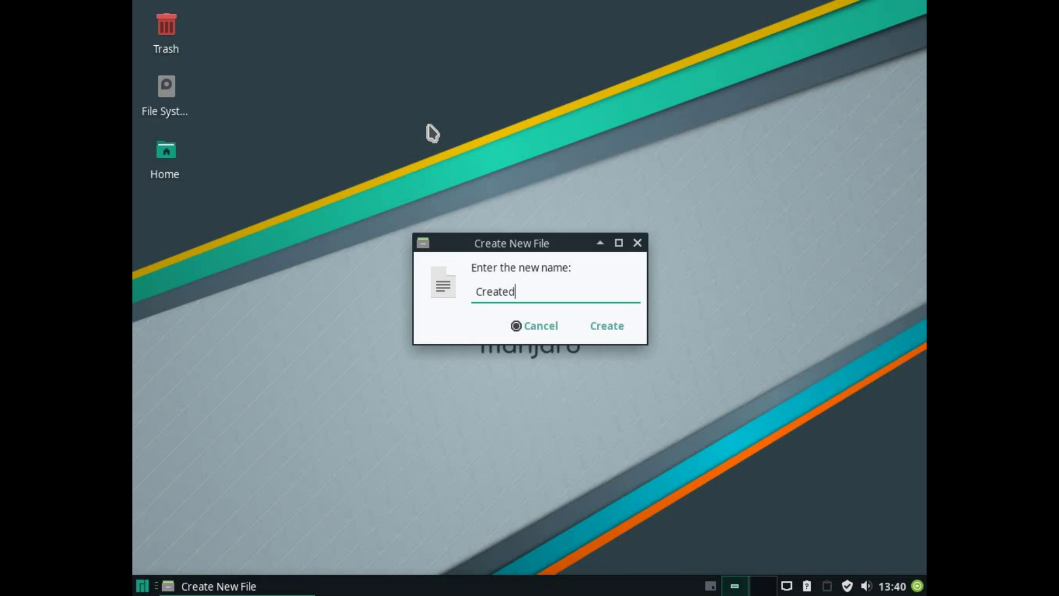
type("OnPortableManjaro")
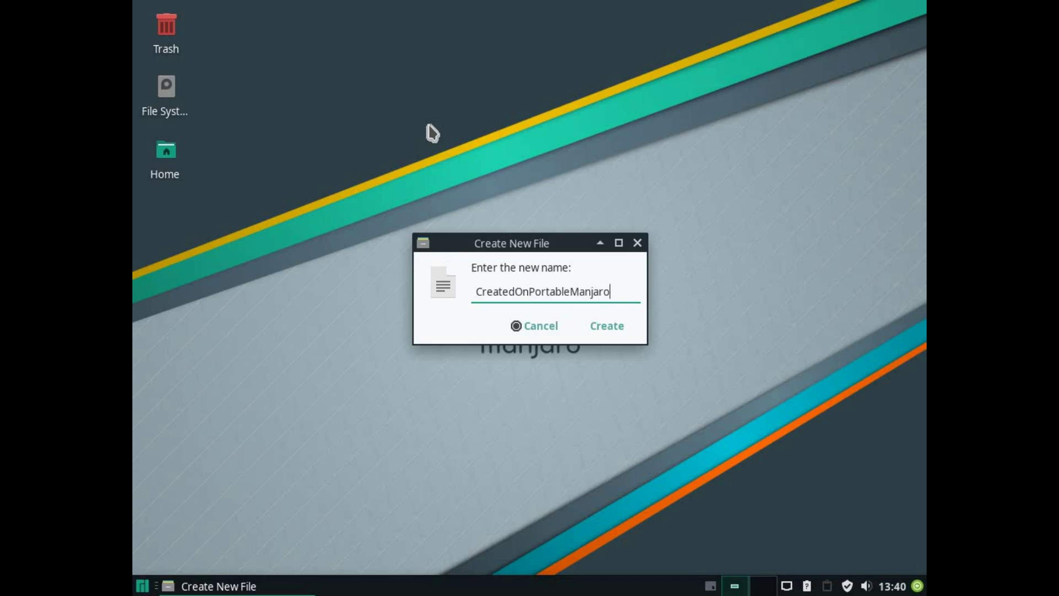
key("Return")
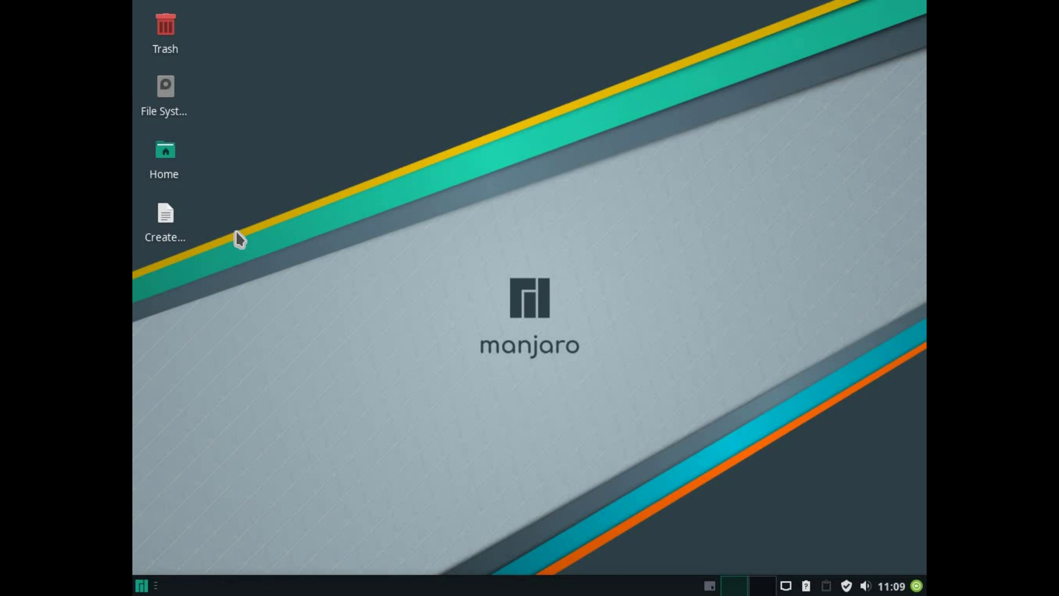
- Restart the computer from the current desktop session
left_click(142, 586)
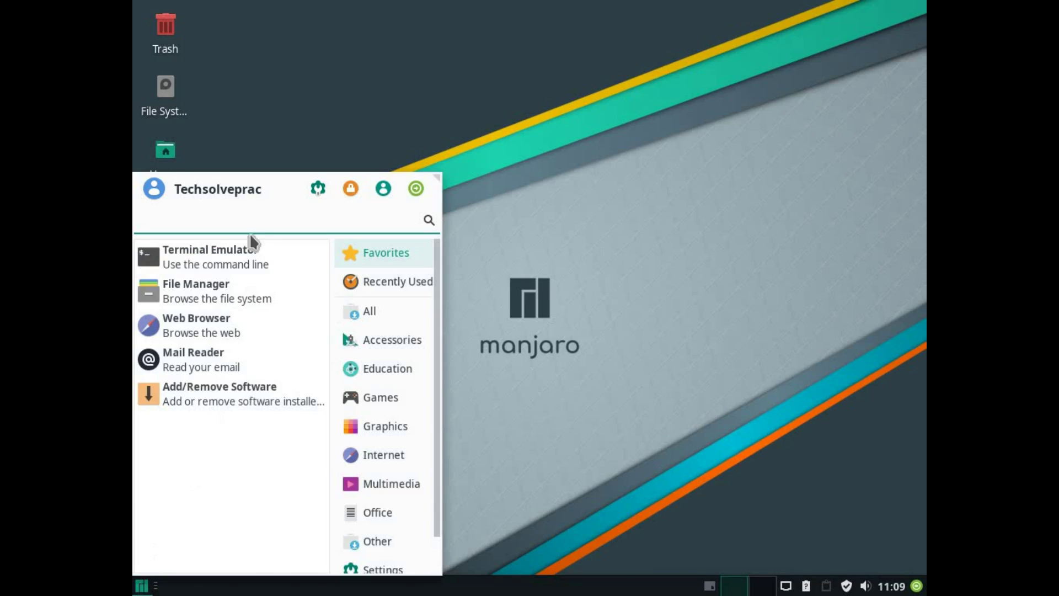
left_click(415, 190)
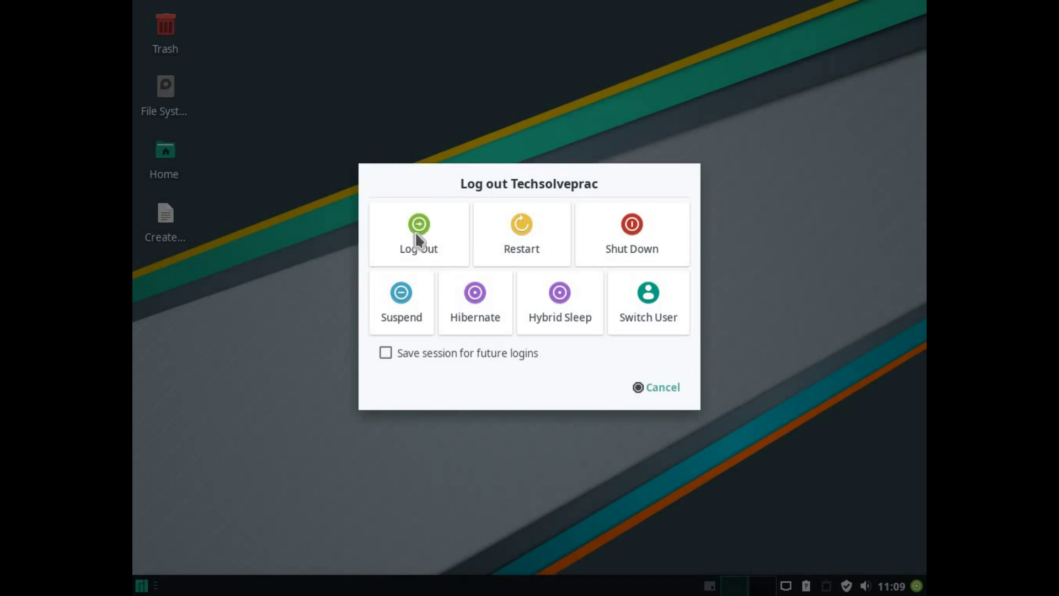
left_click(518, 233)
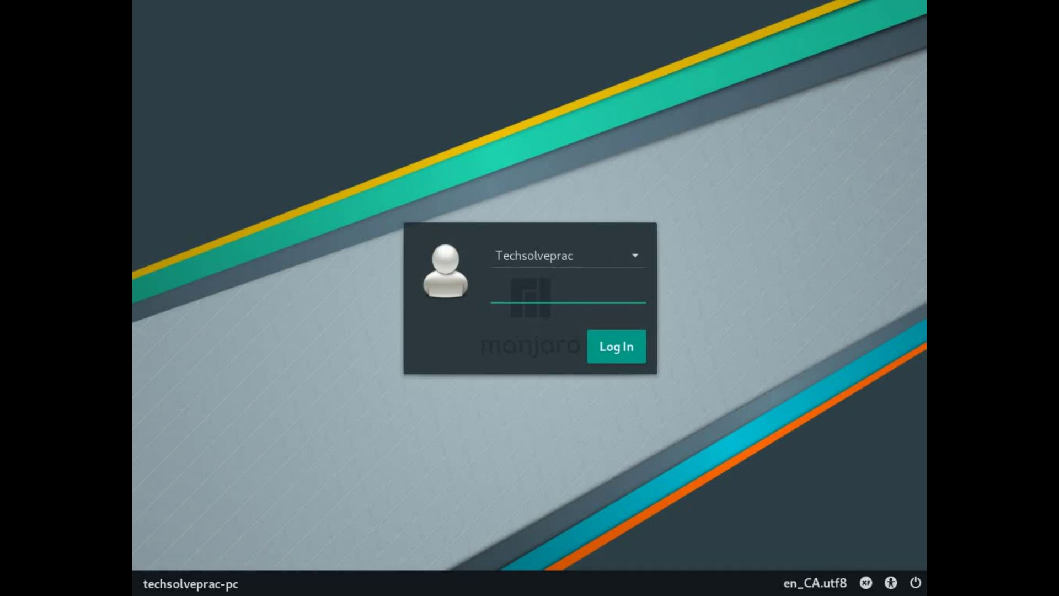
- Log in with the user account password and turn off Launch at start for Manjaro Hello, closing its window
type("****")
left_click(608, 352)
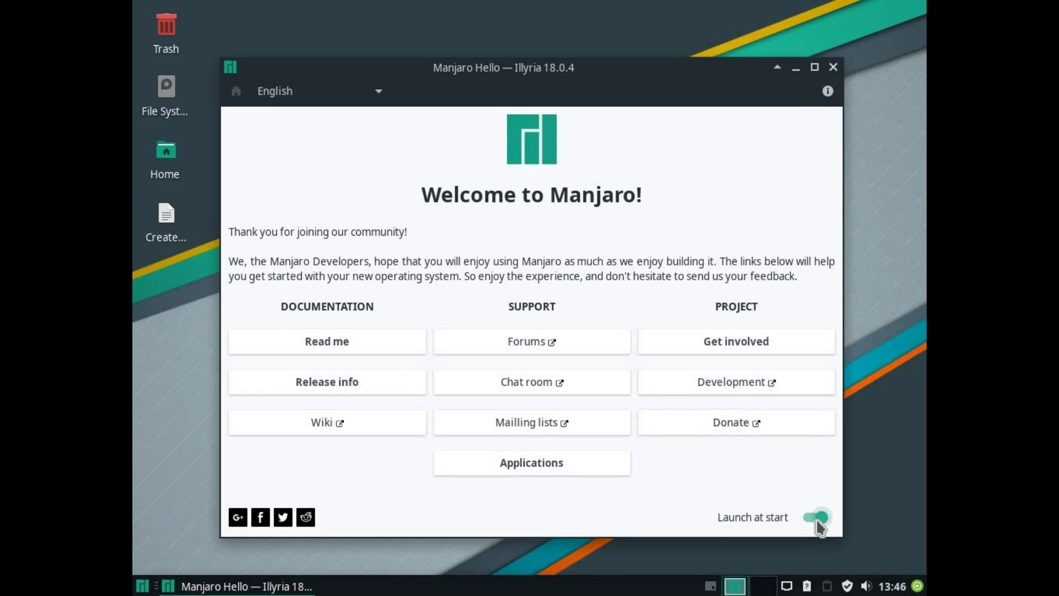
left_click(819, 522)
left_click(832, 66)
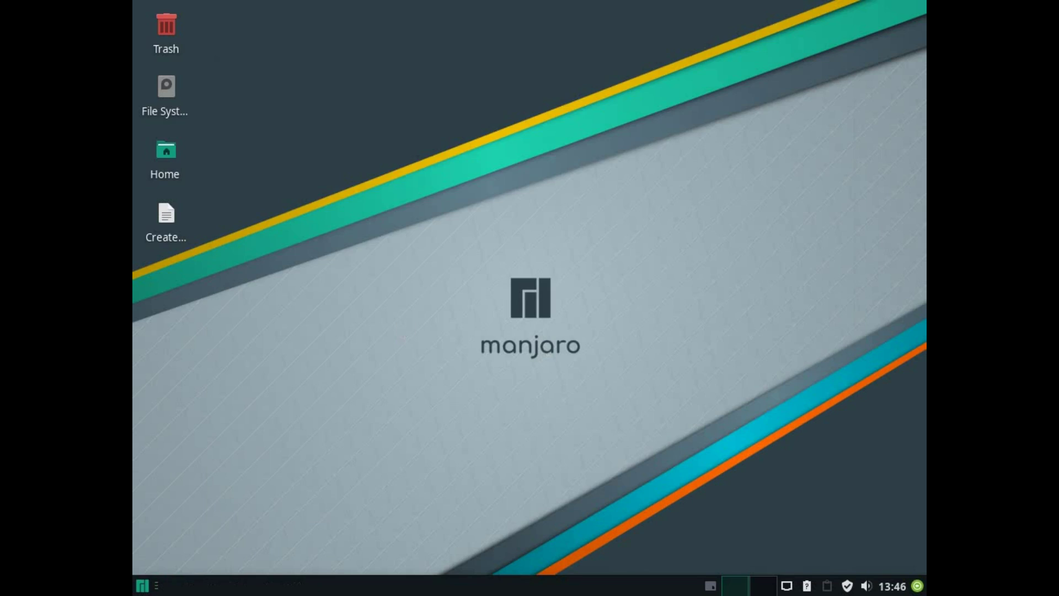
- Check the full name of the created file on the desktop, then deselect it
left_click(163, 259)
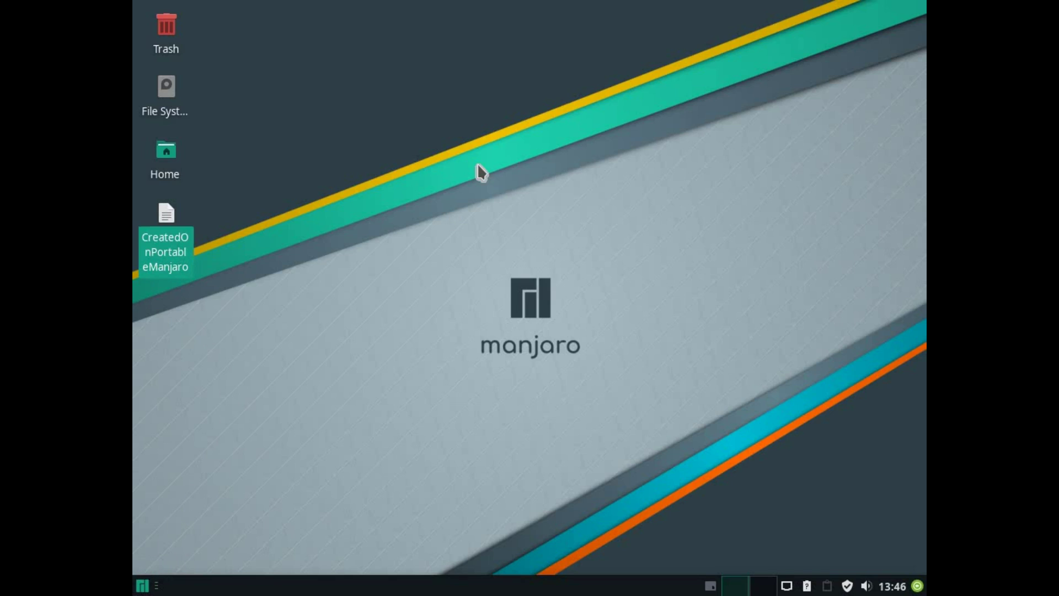
left_click(442, 177)
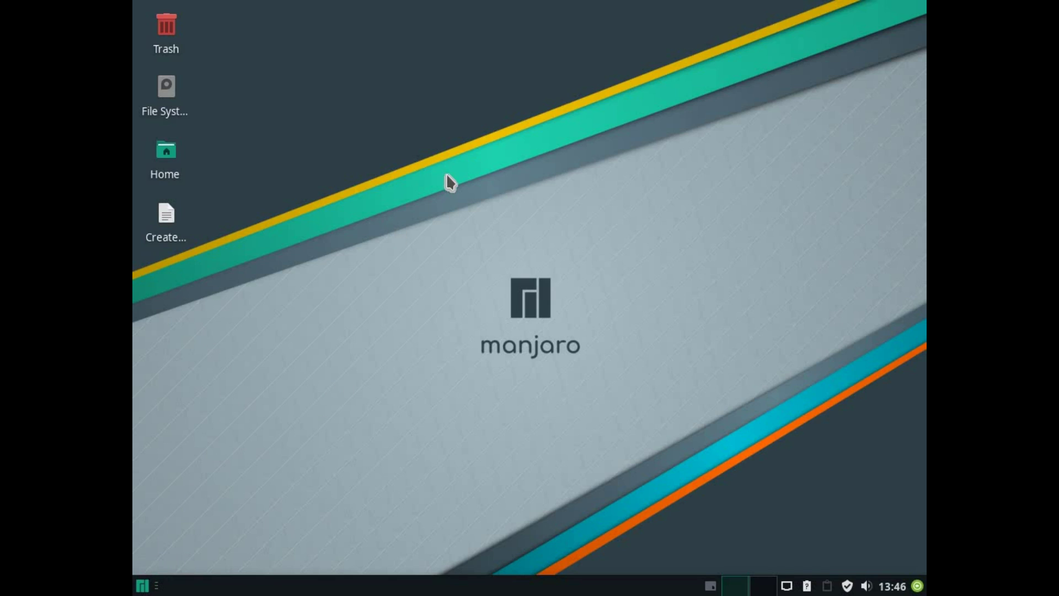
- Open a terminal in the Desktop folder and run whoami and pwd to check the user and working directory
right_click(512, 253)
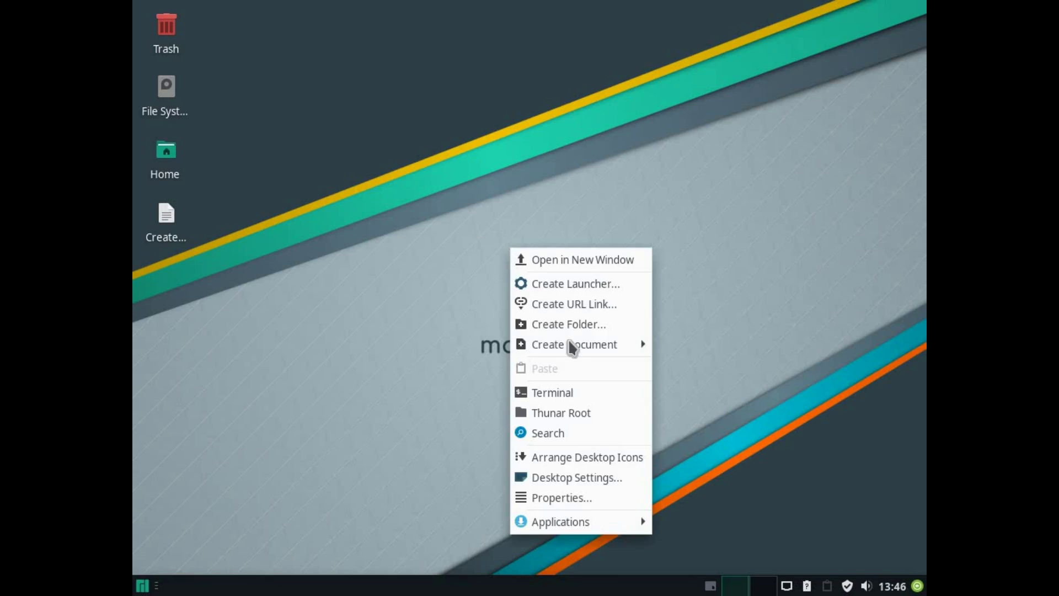
left_click(567, 395)
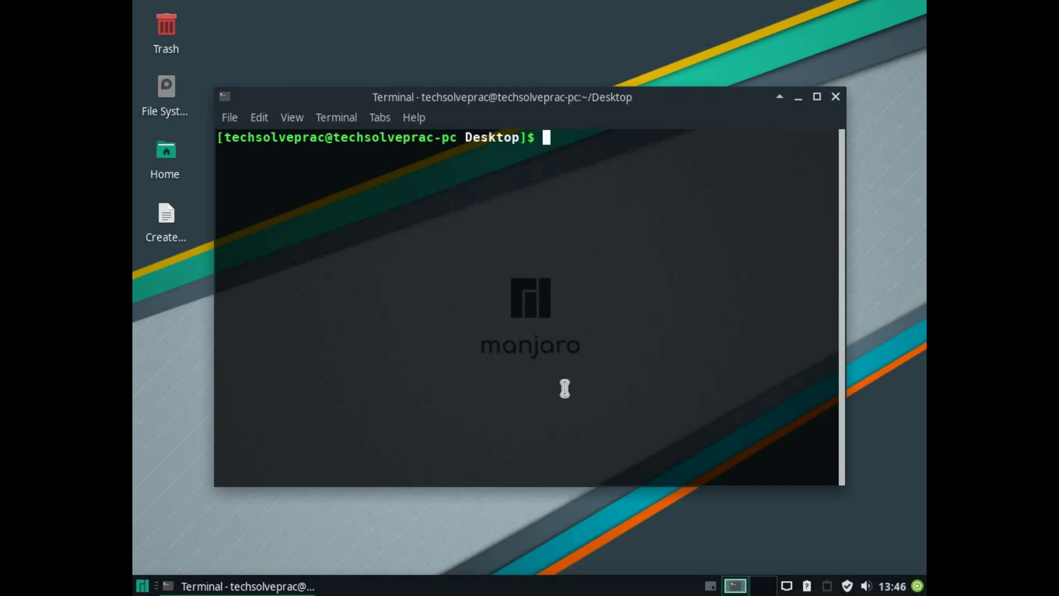
type("whoami")
key("Return")
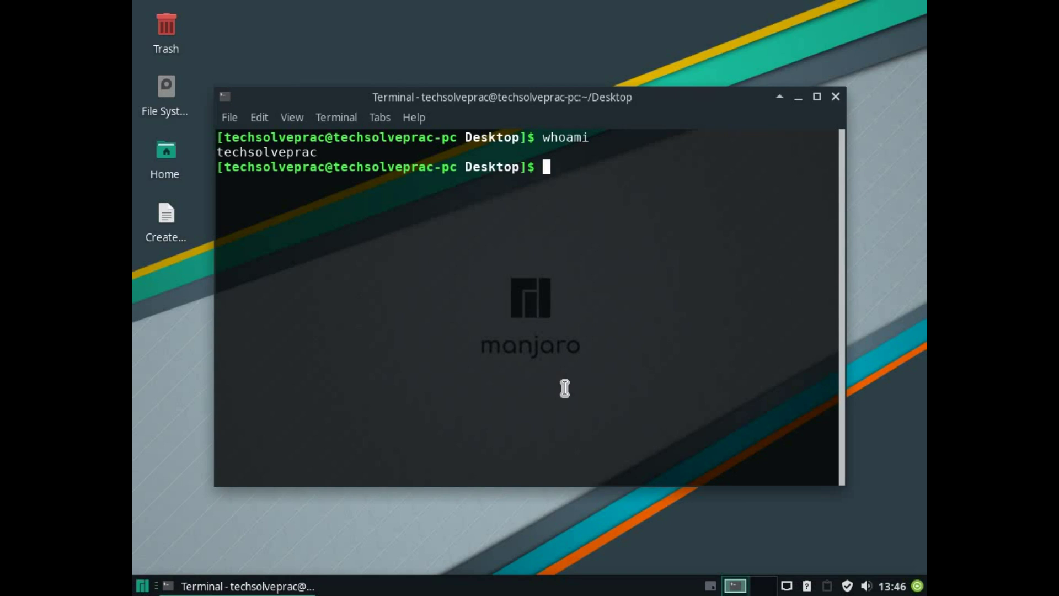
type("pwd")
key("Return")
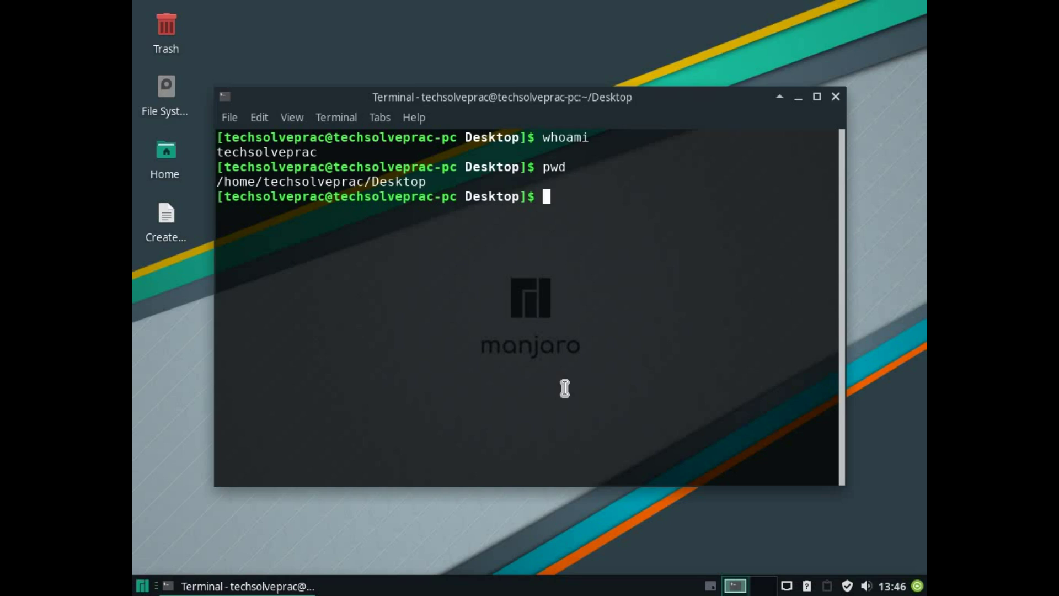
- Run sudo shutdown now and authorise it with the user account password
type("sudo shut")
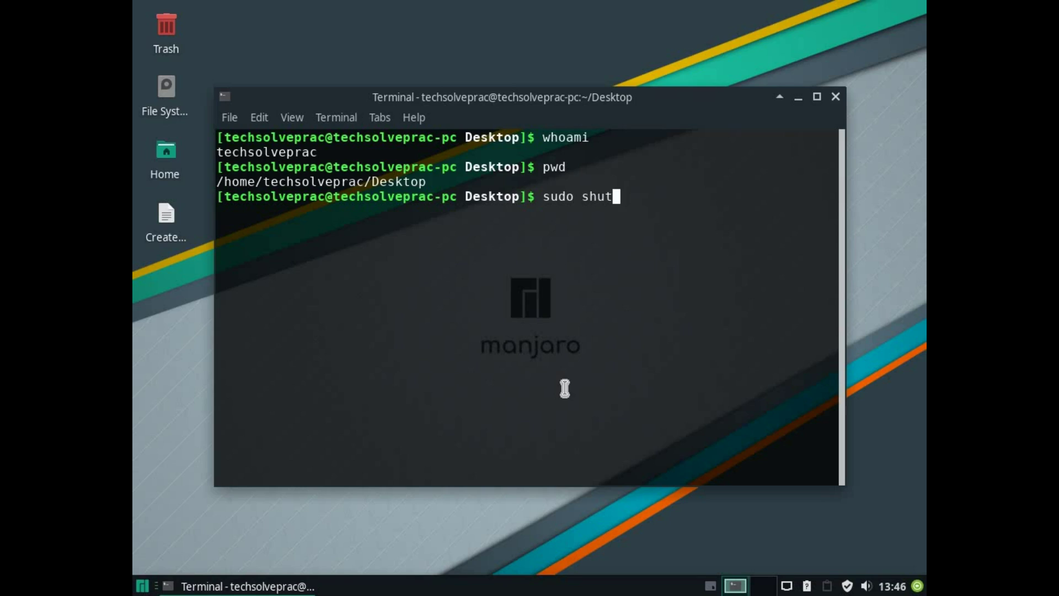
type("down now")
key("Return")
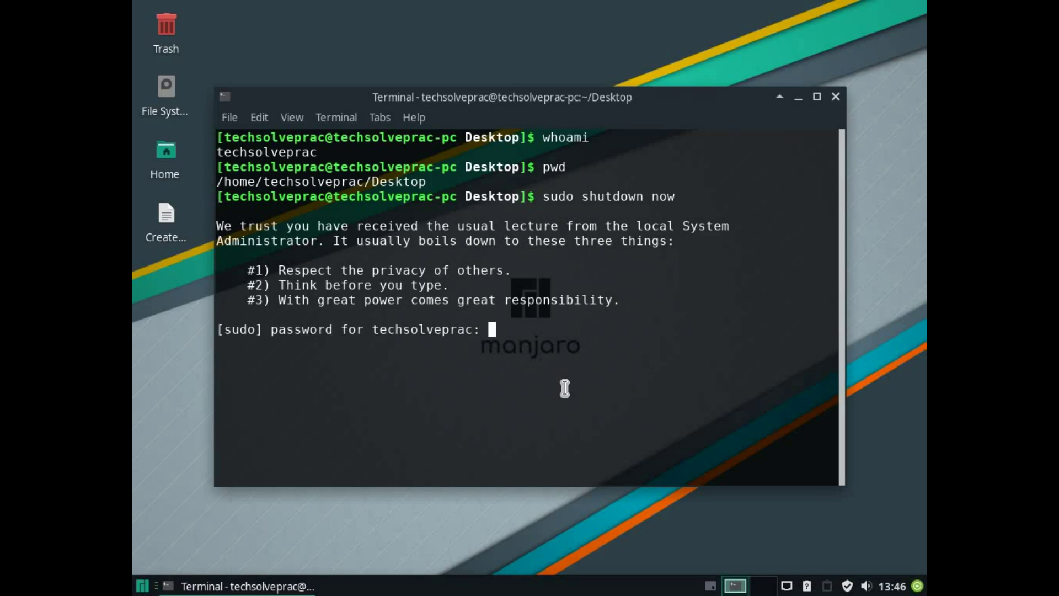
key("Return")
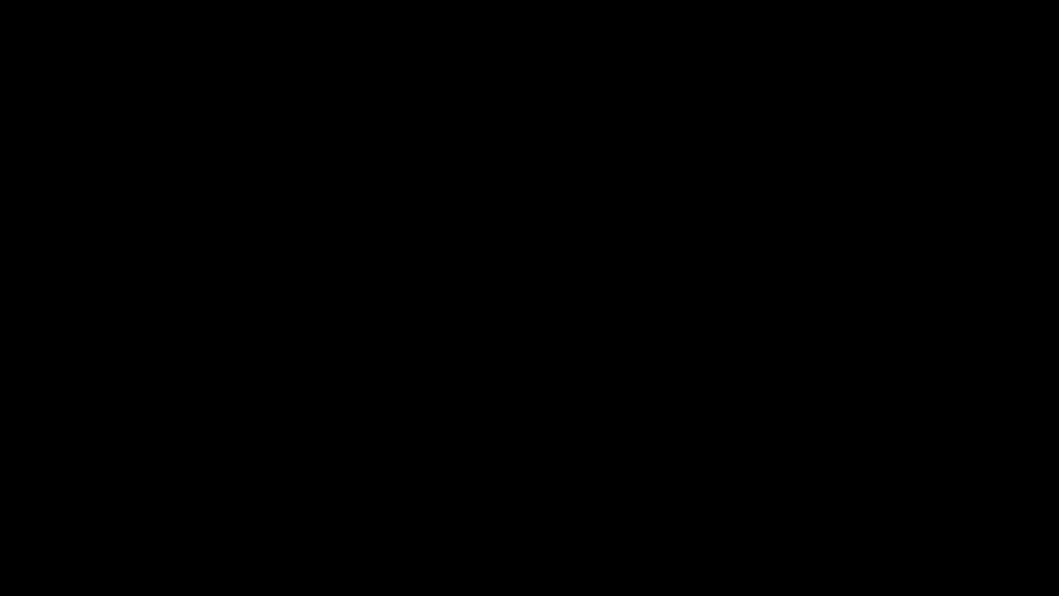